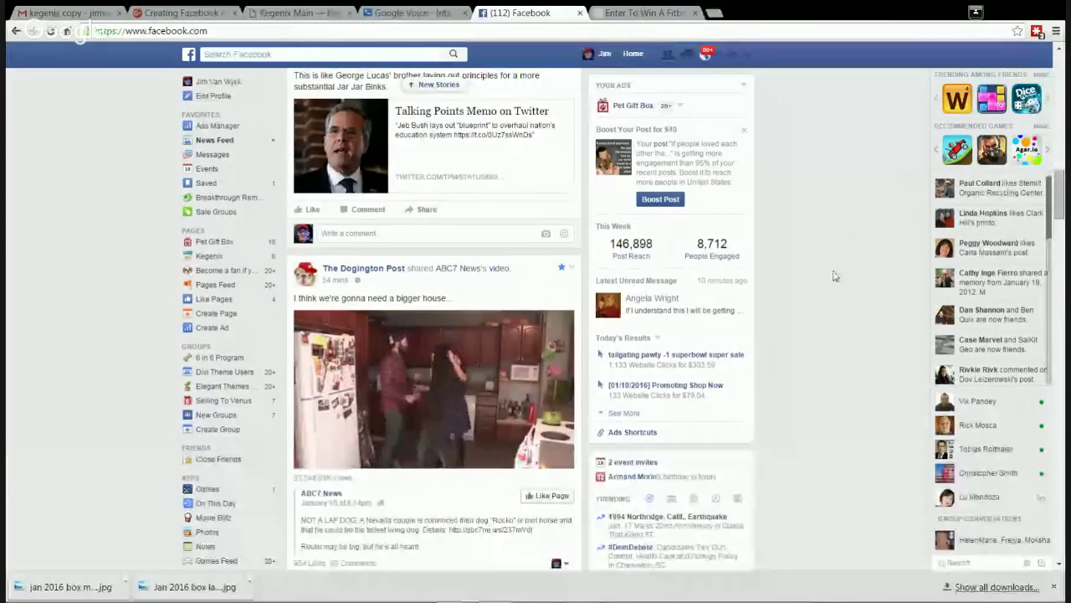
Switch Ads Manager to a different ad account and start a campaign with the Send people to your website objective
scroll(854, 259, "up", 5)
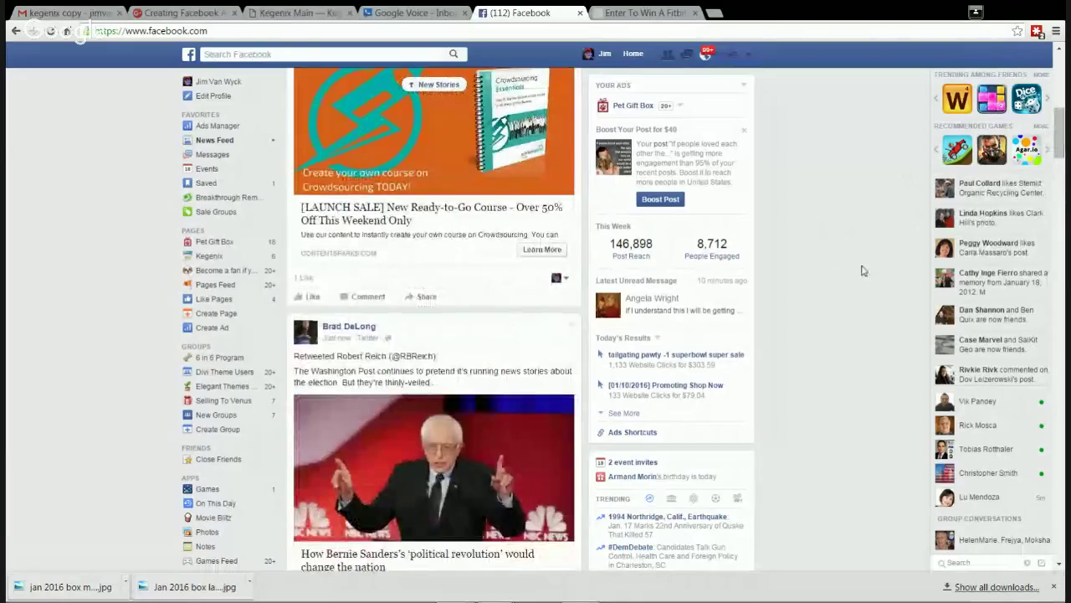
scroll(857, 263, "up", 7)
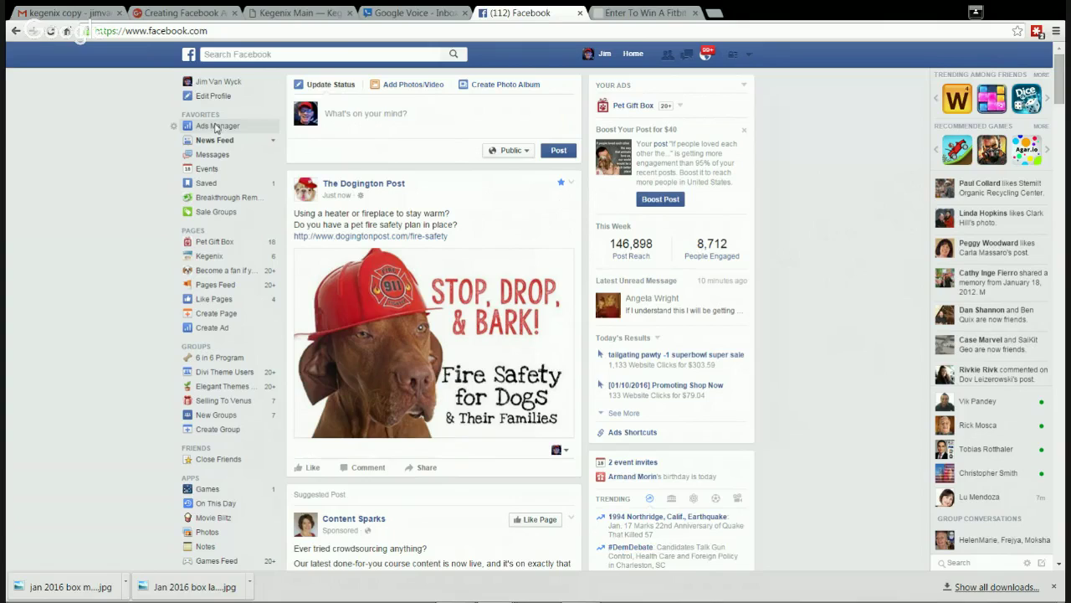
left_click(216, 126)
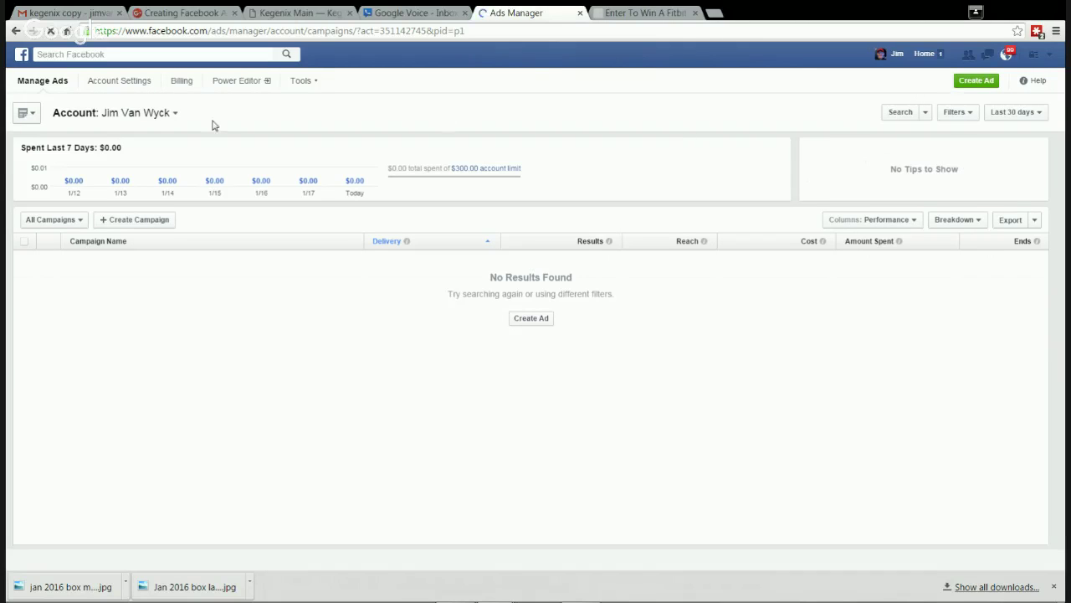
left_click(176, 117)
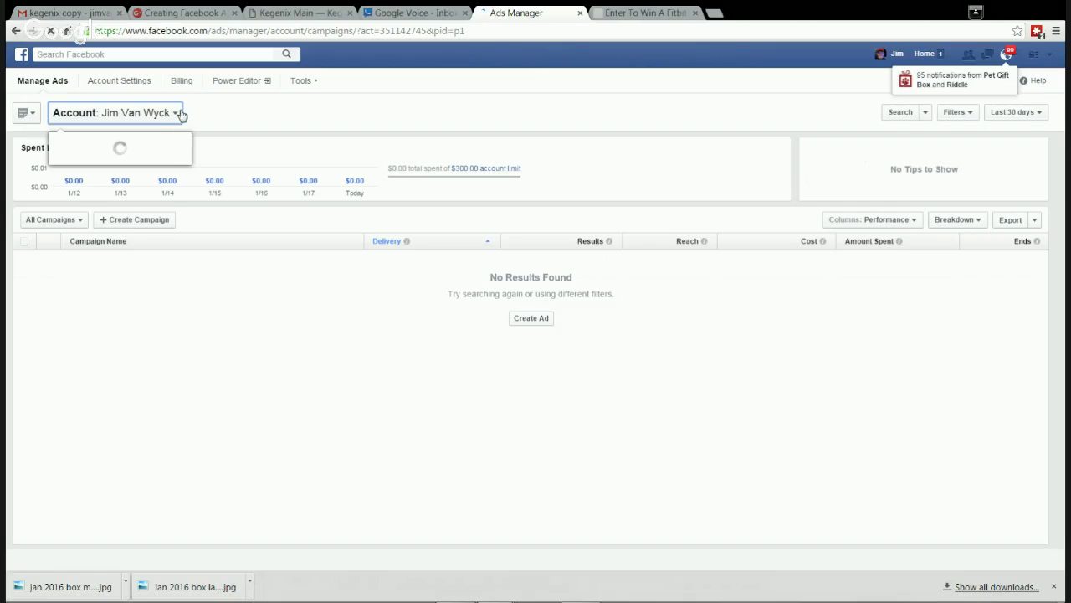
left_click(174, 115)
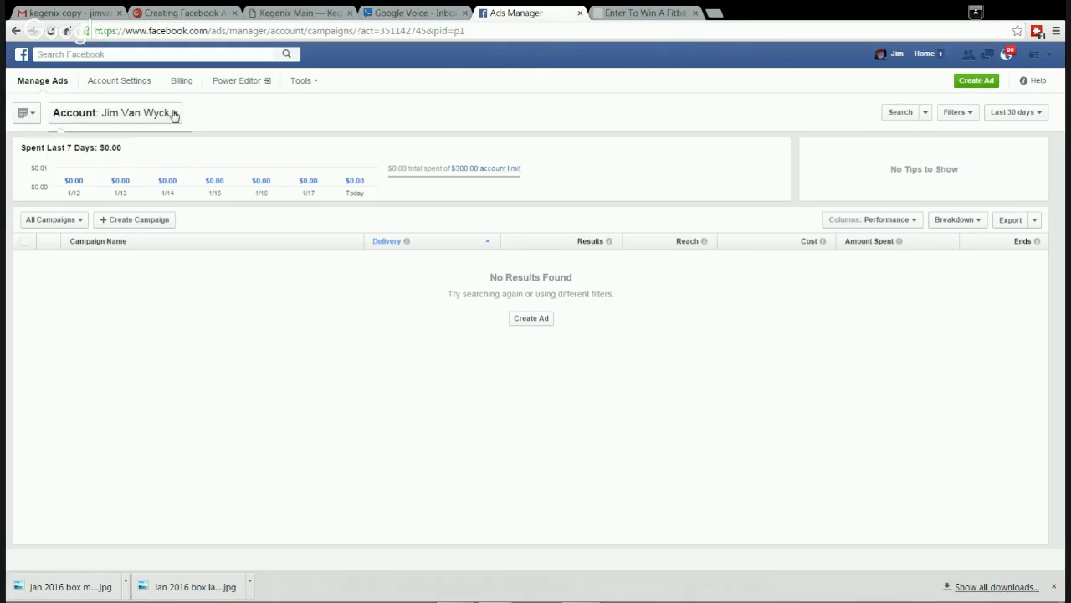
left_click(174, 114)
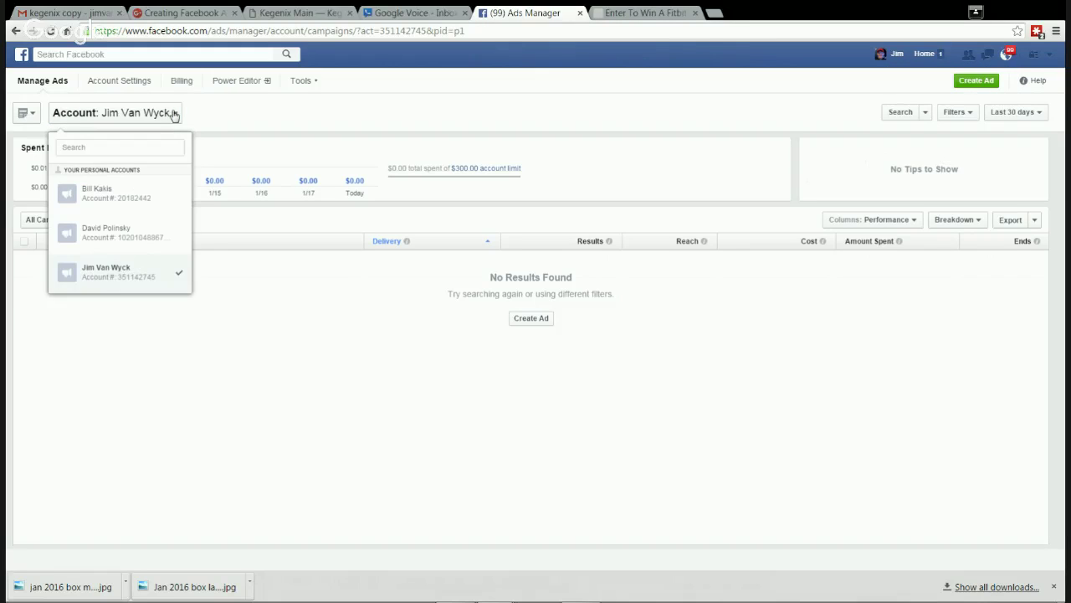
left_click(96, 199)
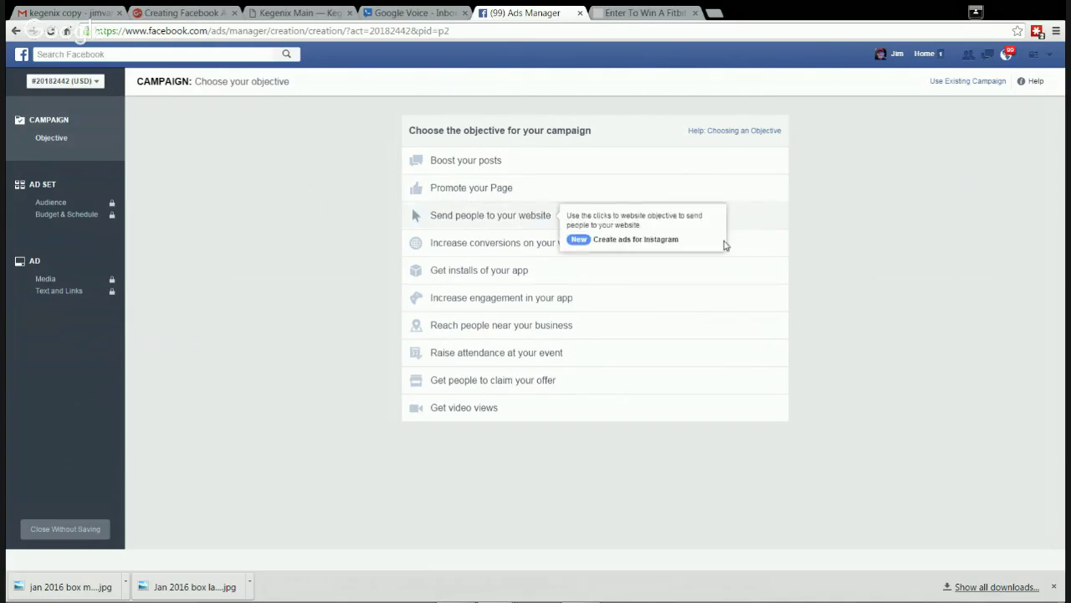
left_click(484, 217)
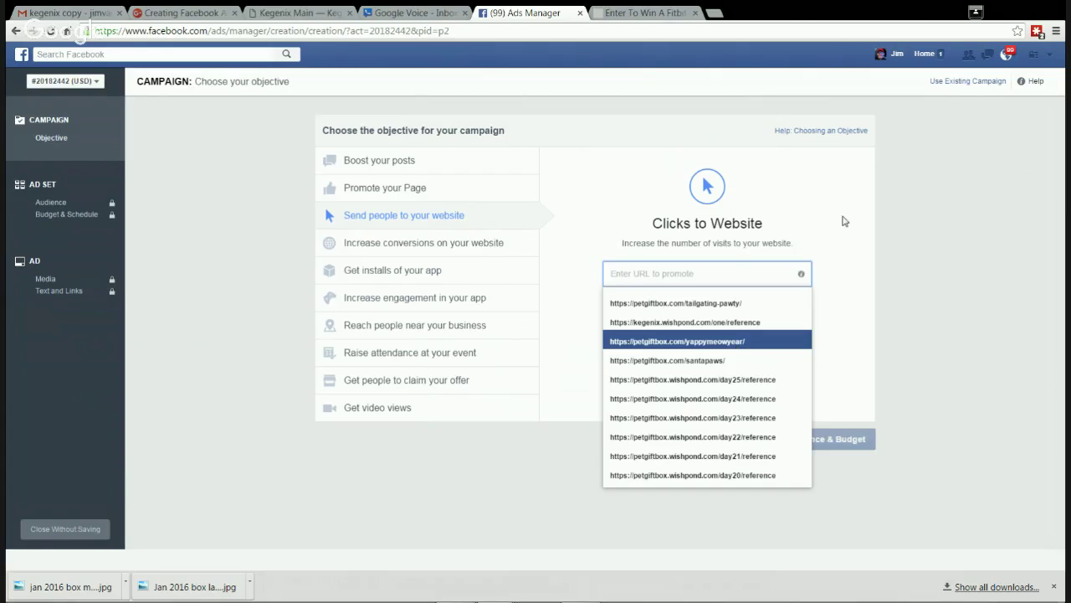
Change the contest tab's address from kegenix.wishpond.com/one/ to /two/ and copy the URL
left_click(645, 13)
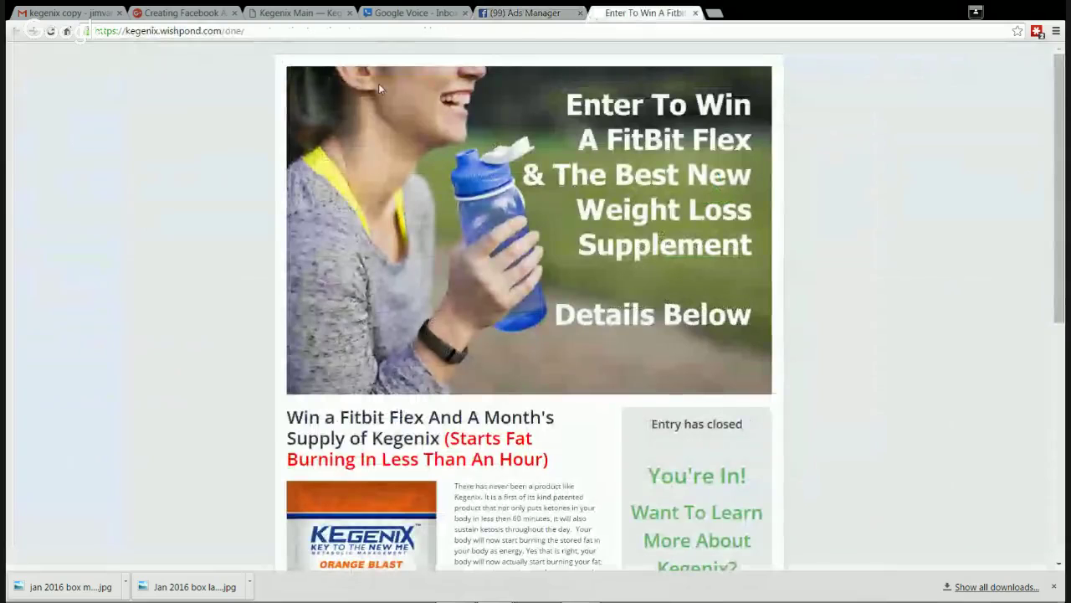
left_click(259, 30)
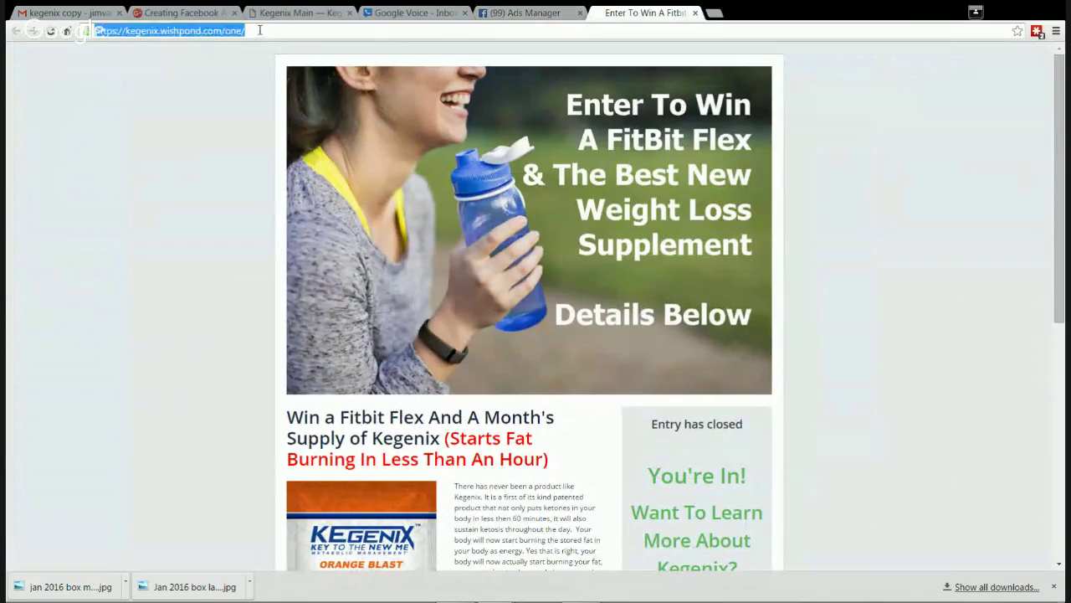
left_click(260, 30)
key("BackSpace")
key("BackSpace")
key("BackSpace")
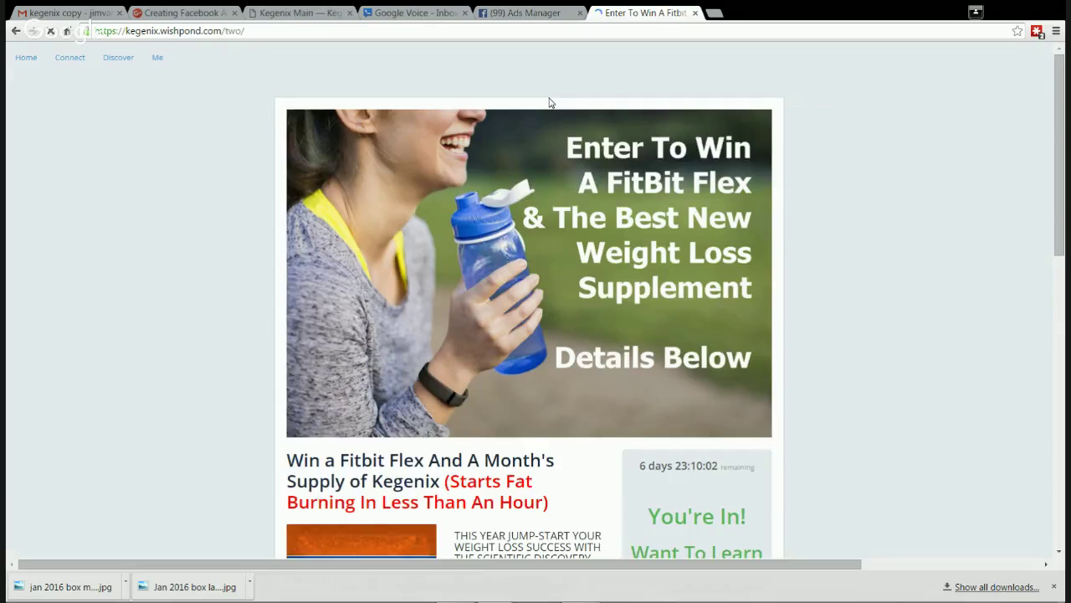
scroll(791, 278, "down", 1)
scroll(785, 278, "up", 1)
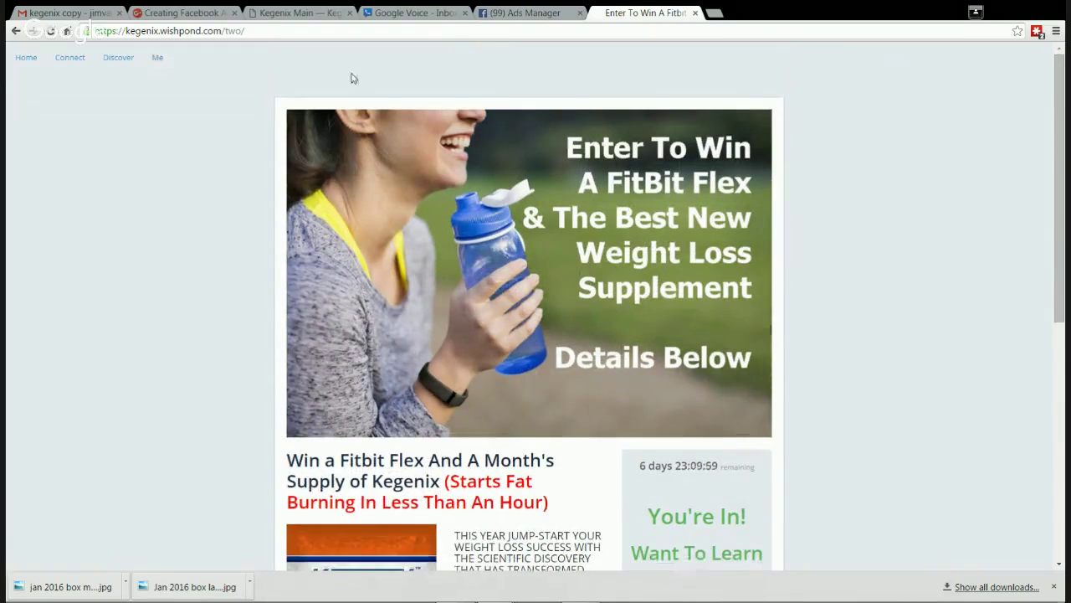
left_click(266, 31)
key("ctrl+c")
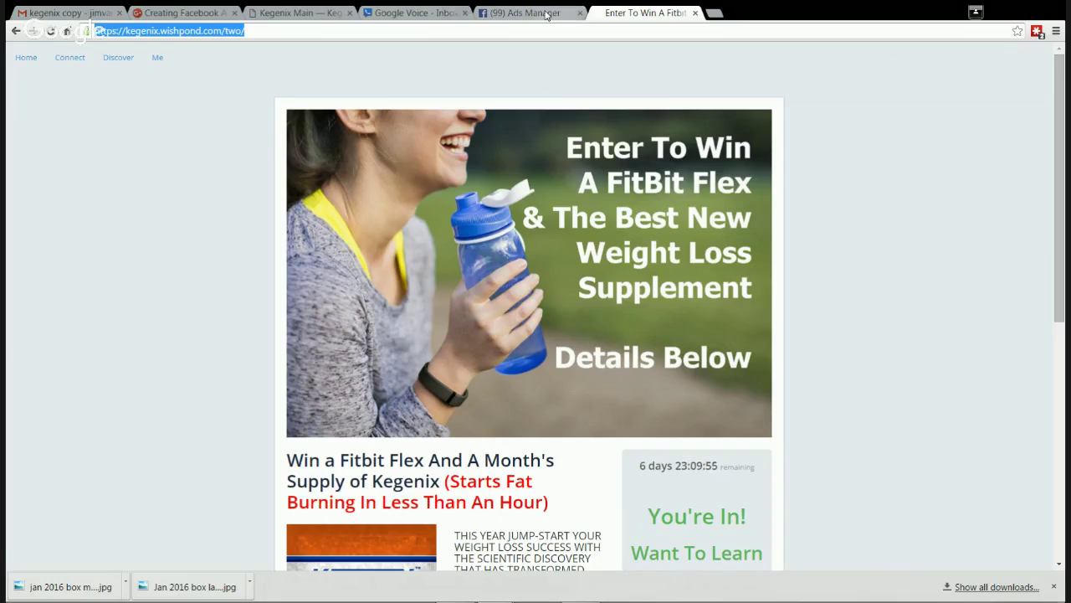
Paste kegenix.wishpond.com/two/ as the campaign's URL to promote
left_click(502, 13)
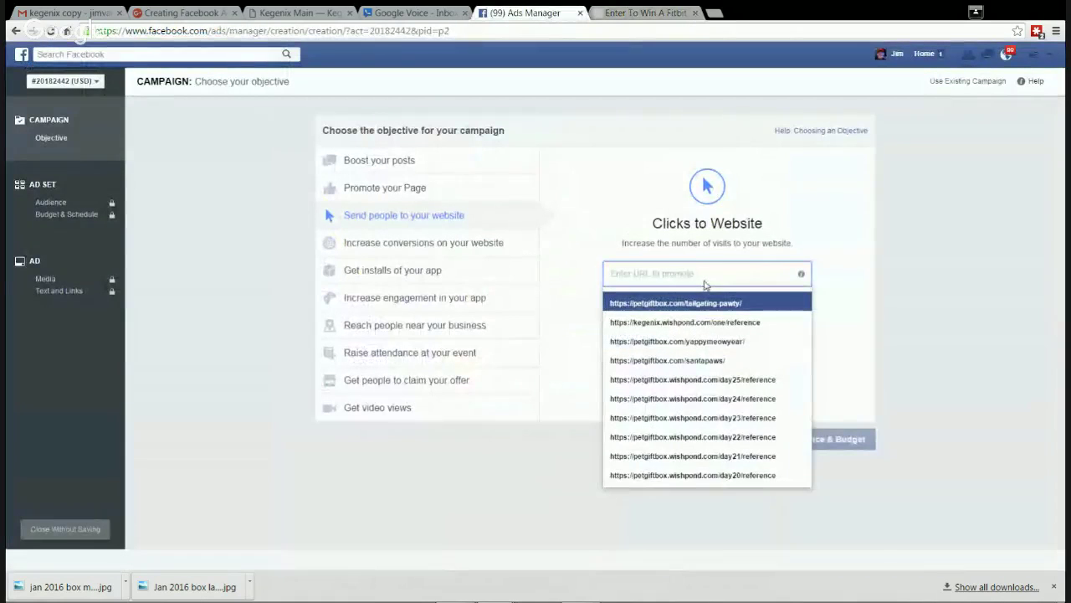
key("ctrl+v")
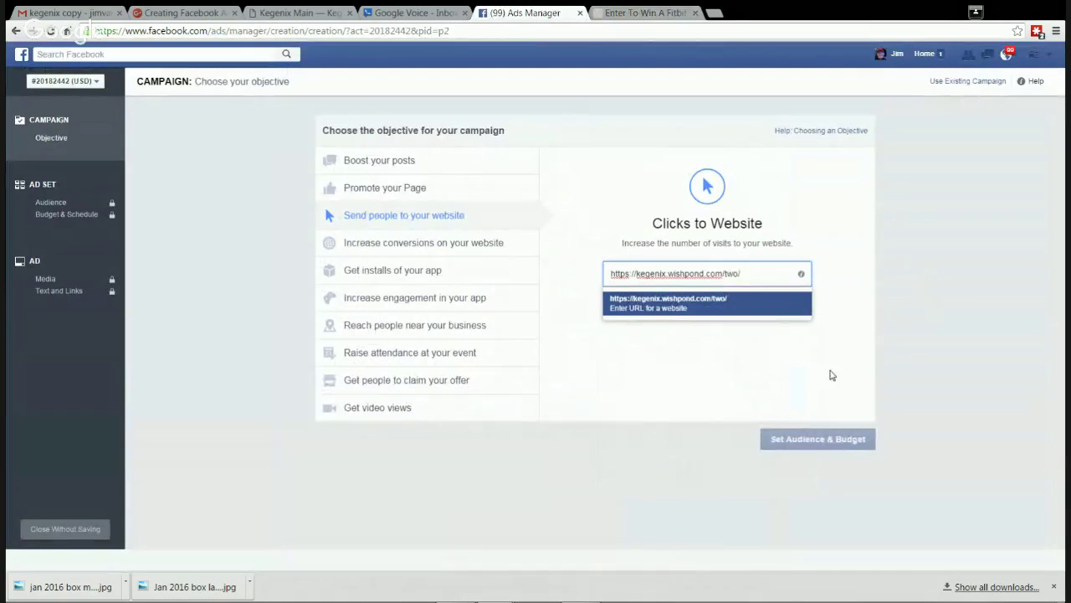
key("Return")
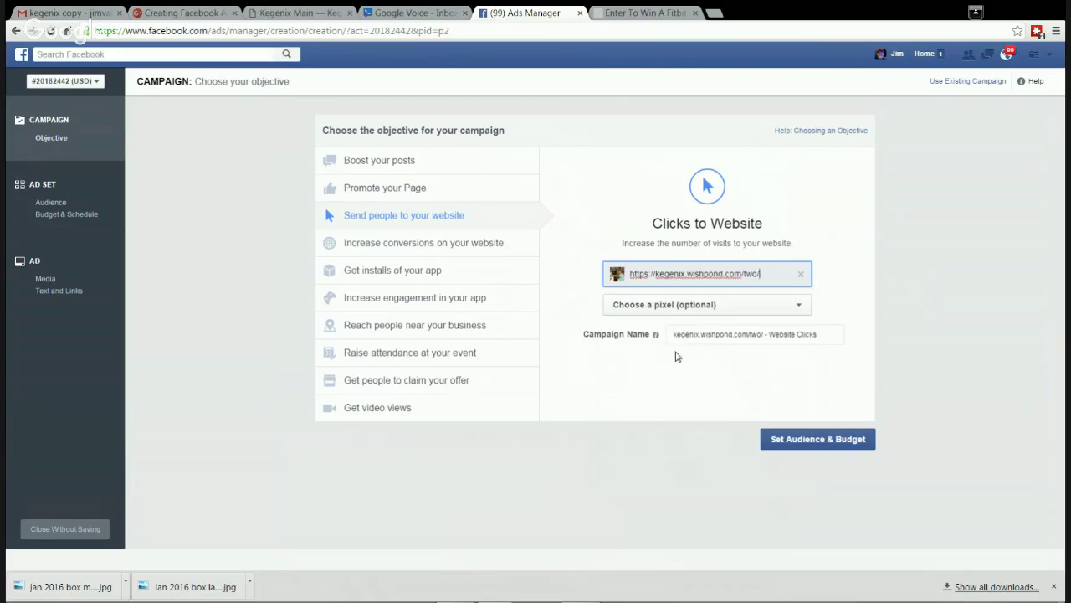
Rename the campaign 'second contest jan 2016' and continue to audience and budget
left_click_drag(675, 334, 868, 336)
type("second contest jan 2016")
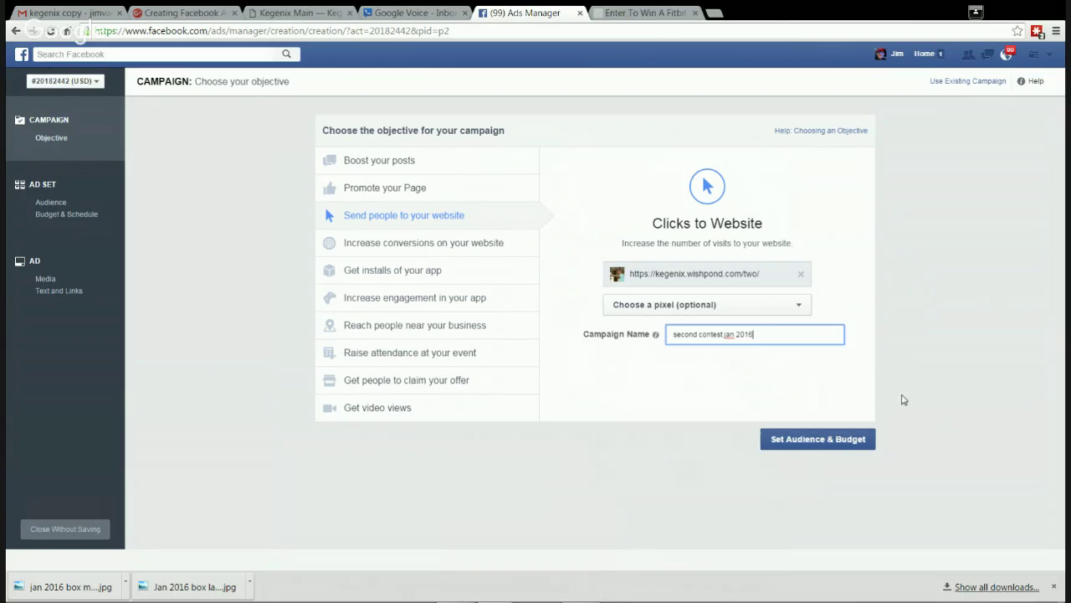
left_click(832, 438)
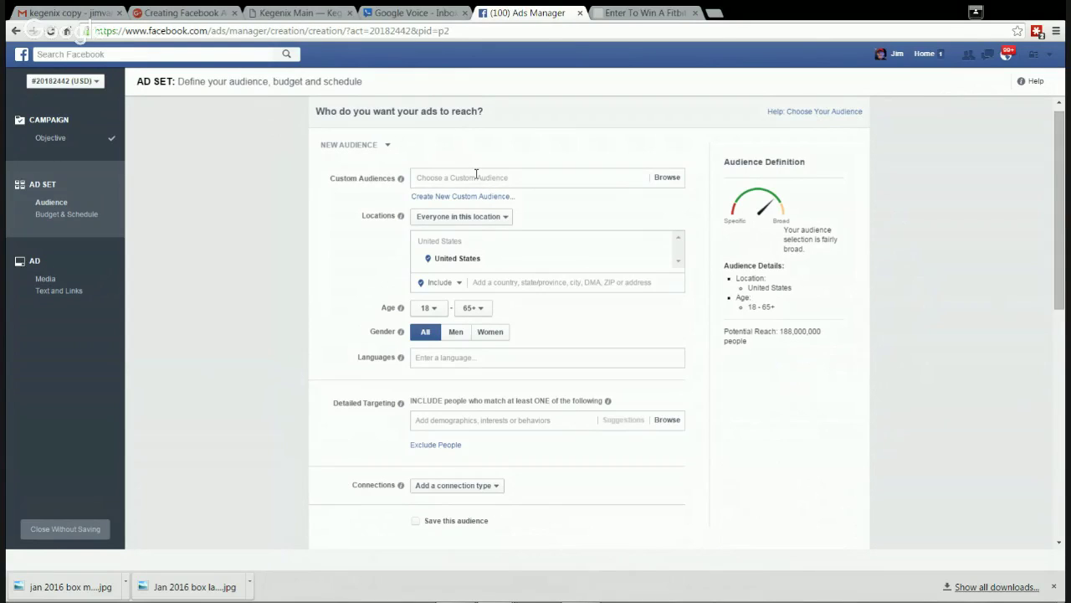
Set the audience to women only, with a minimum age of 25, in the United States
left_click(664, 181)
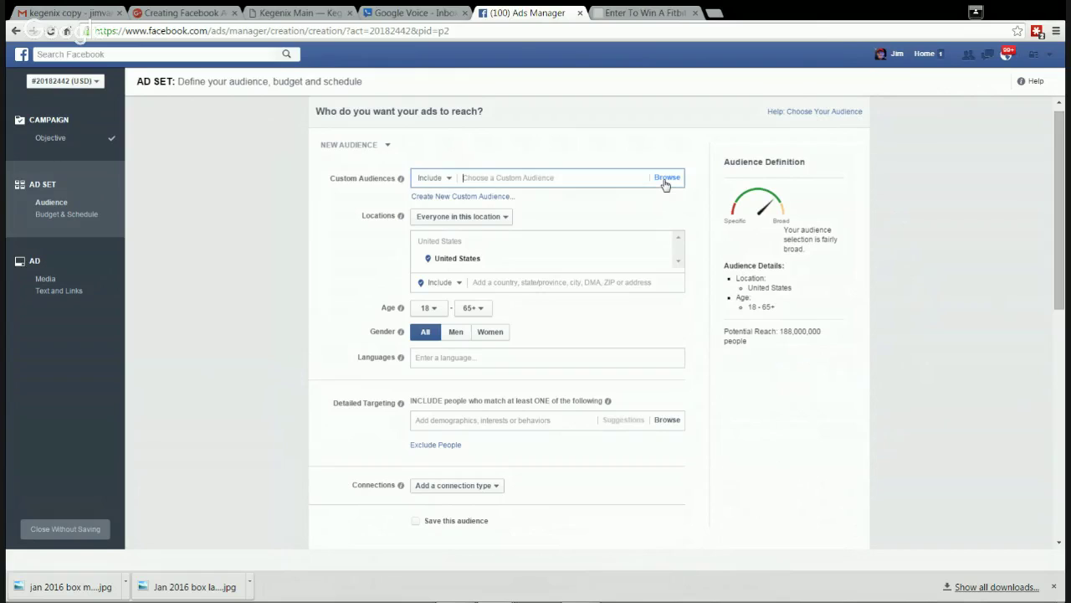
left_click(666, 180)
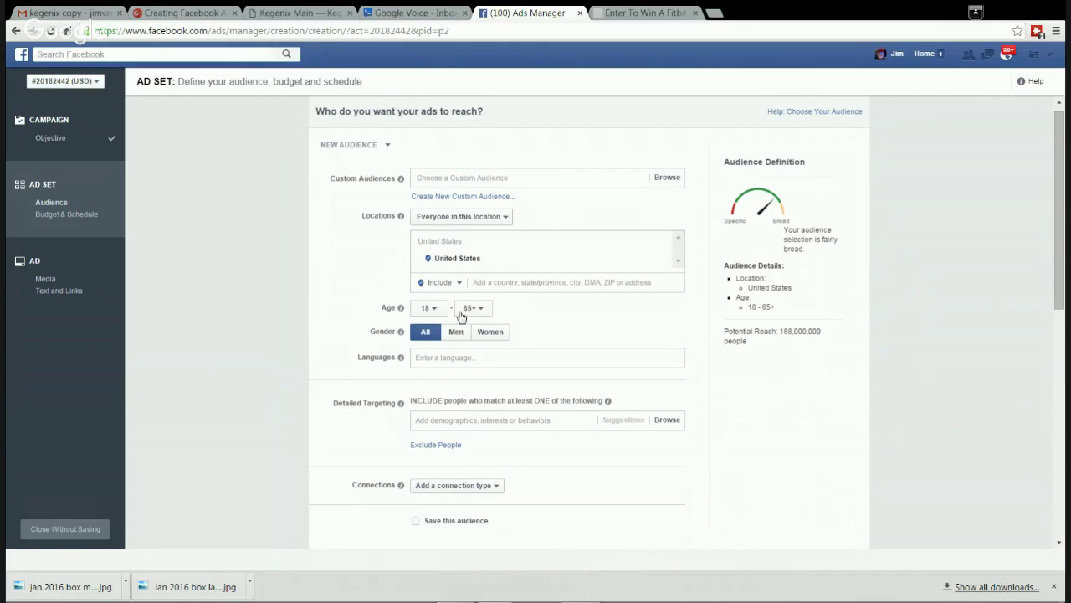
left_click(427, 309)
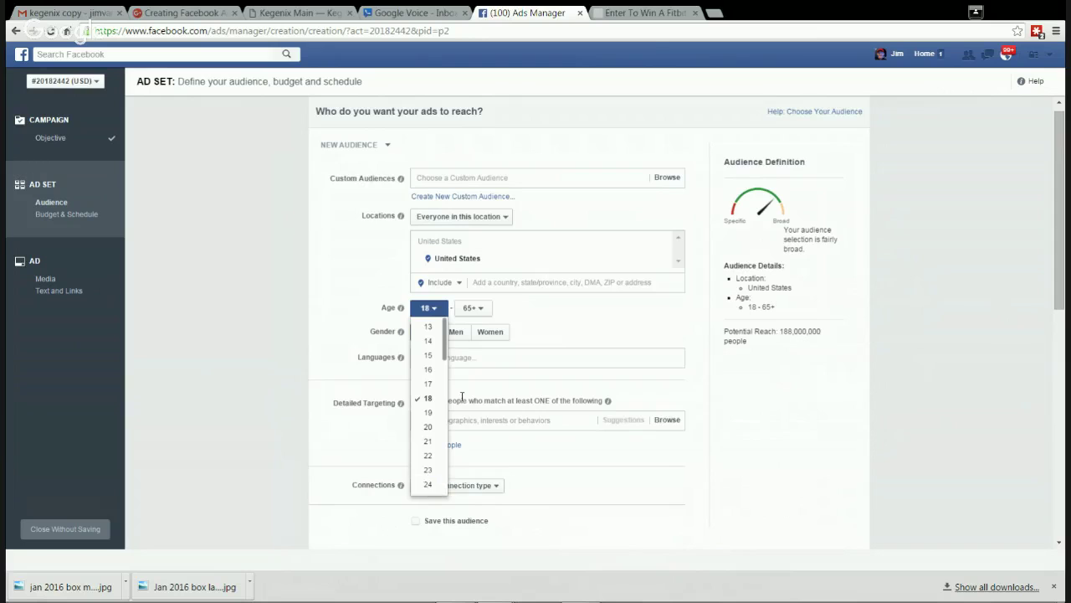
scroll(462, 396, "down", 2)
scroll(454, 271, "up", 1)
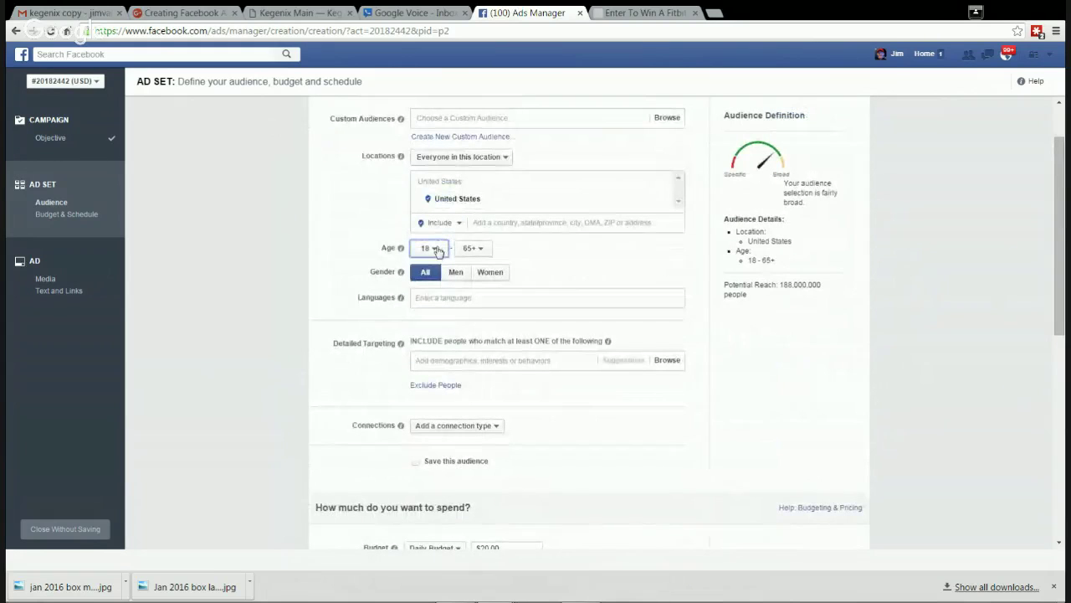
left_click(435, 250)
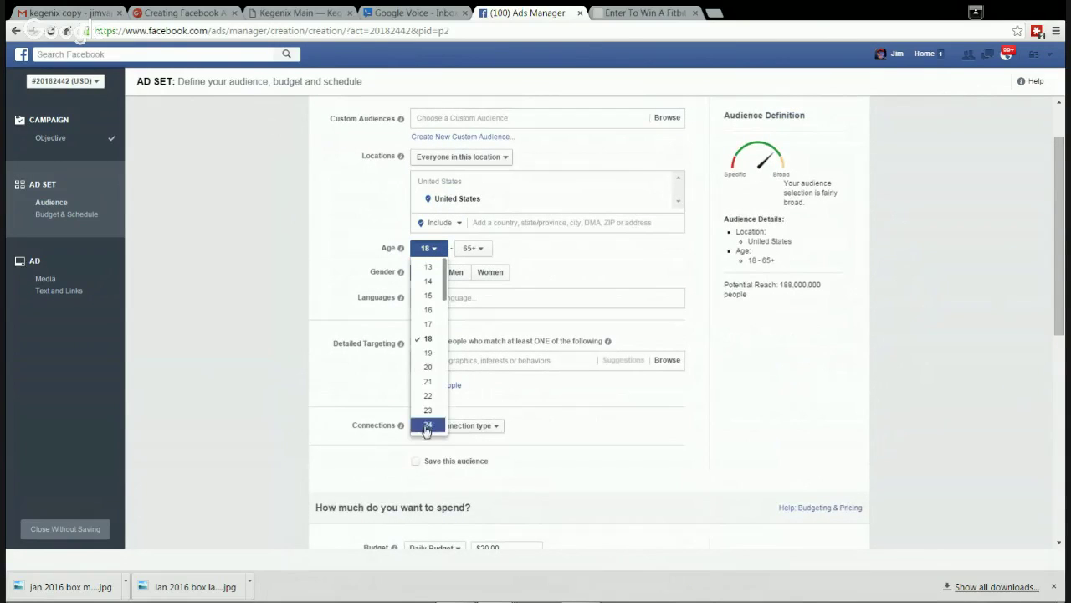
scroll(427, 425, "down", 1)
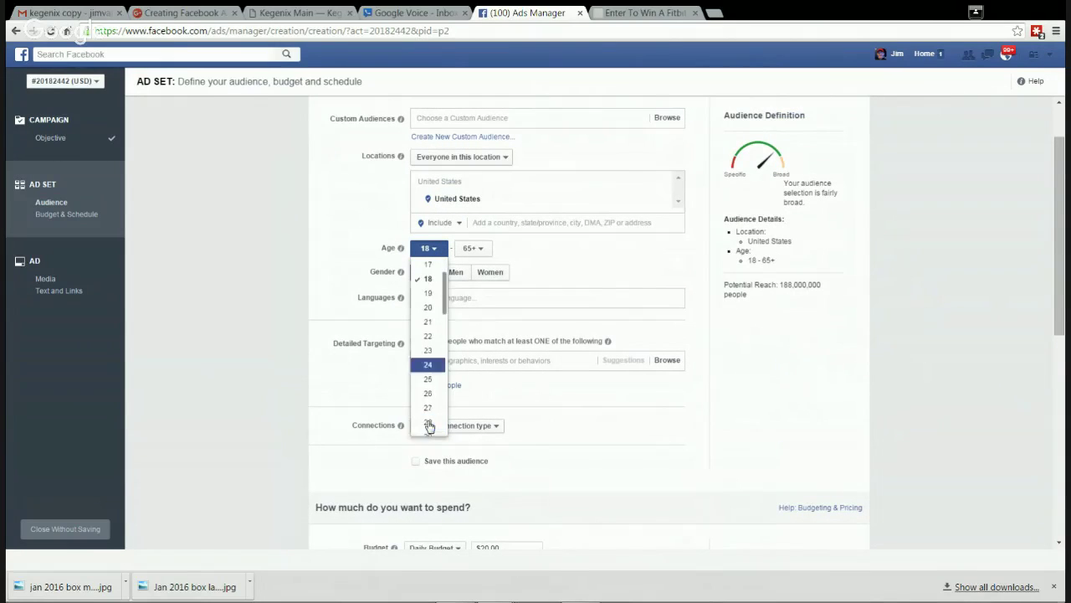
left_click(427, 382)
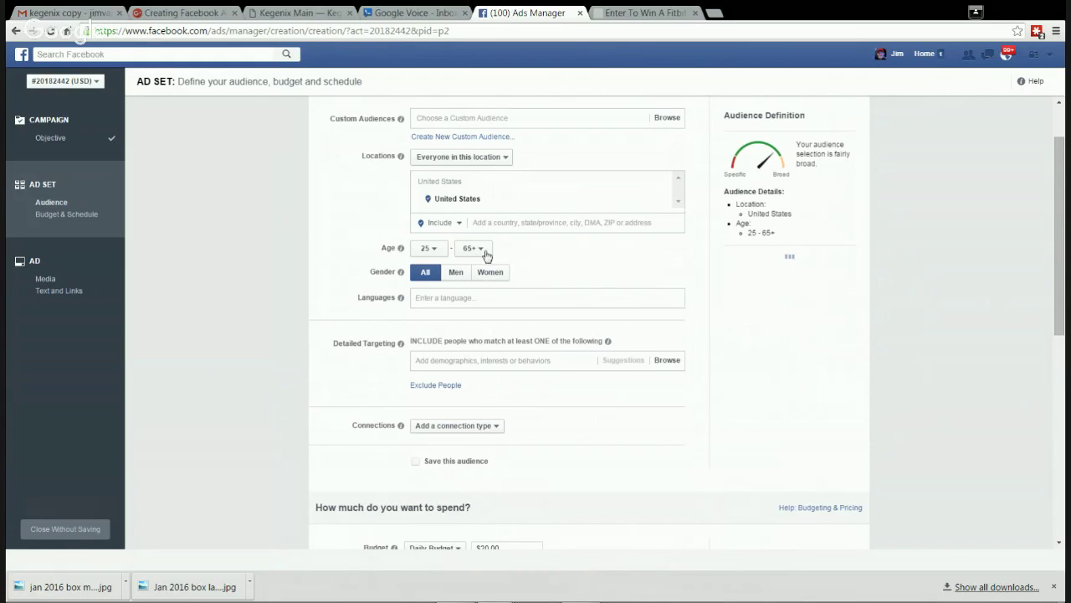
left_click(493, 276)
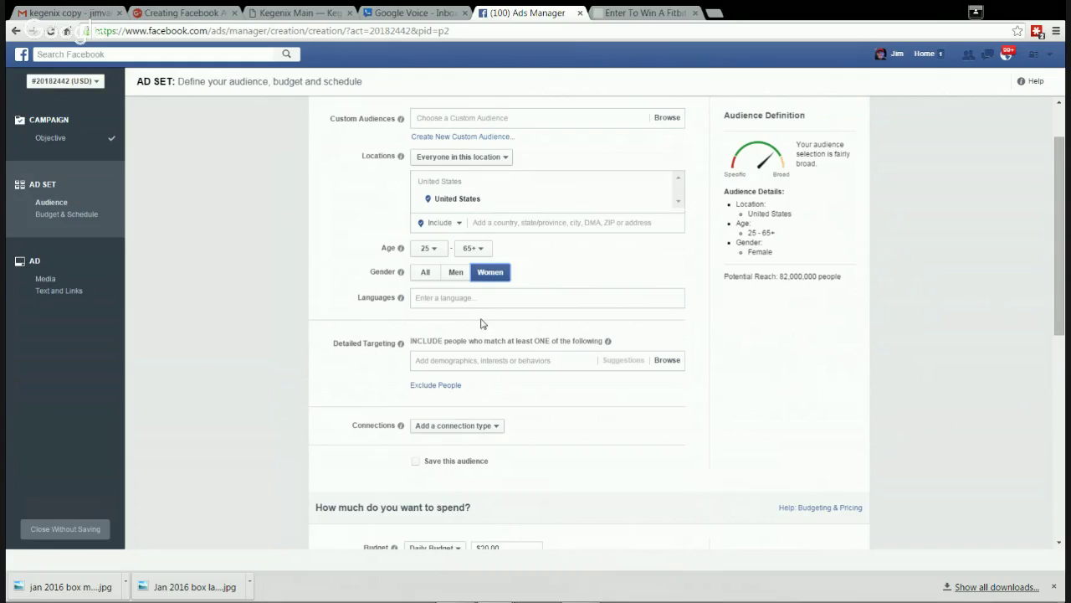
Add English (US) as the audience language, cutting reach to 77,000,000 people
left_click(438, 300)
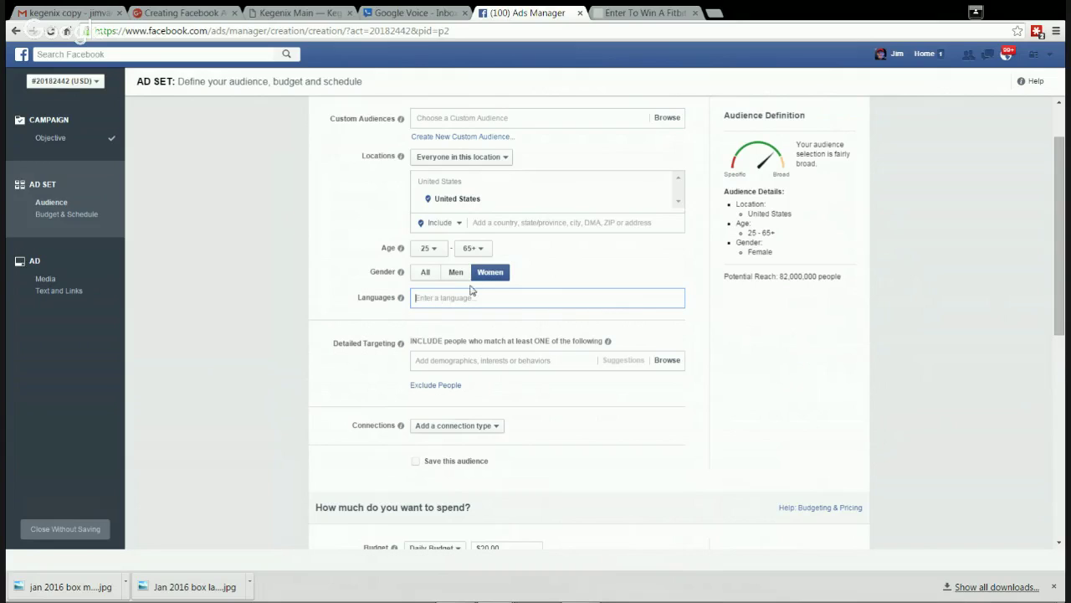
type("englis")
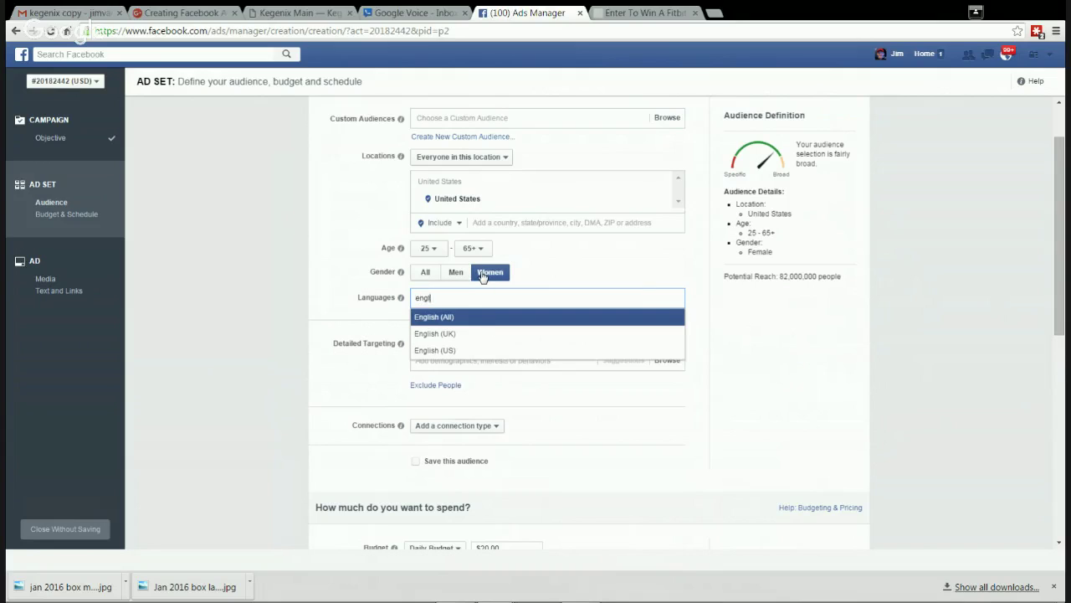
left_click(478, 352)
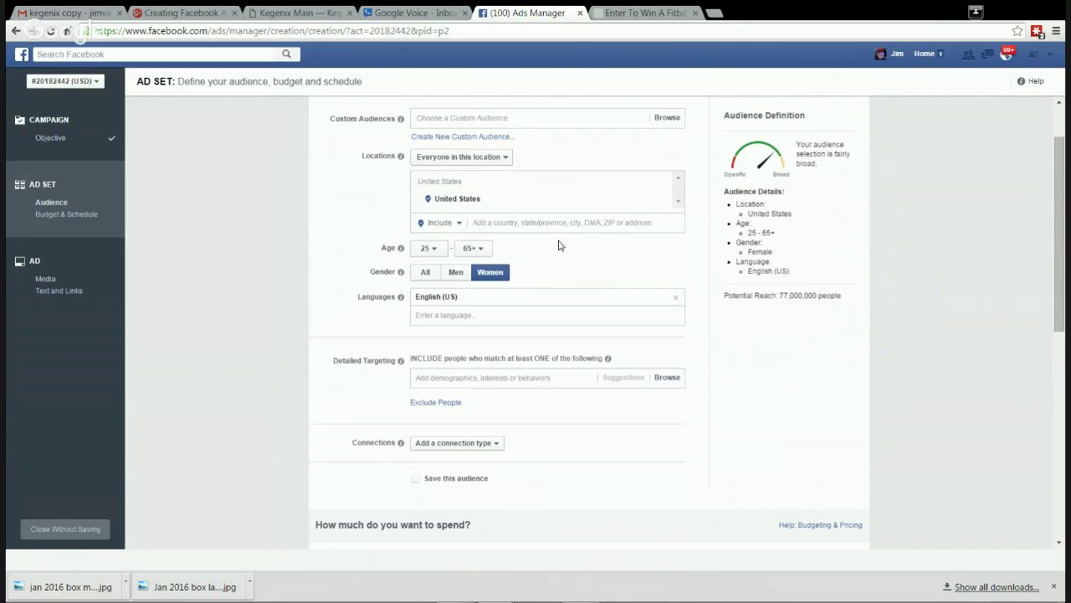
scroll(584, 251, "down", 1)
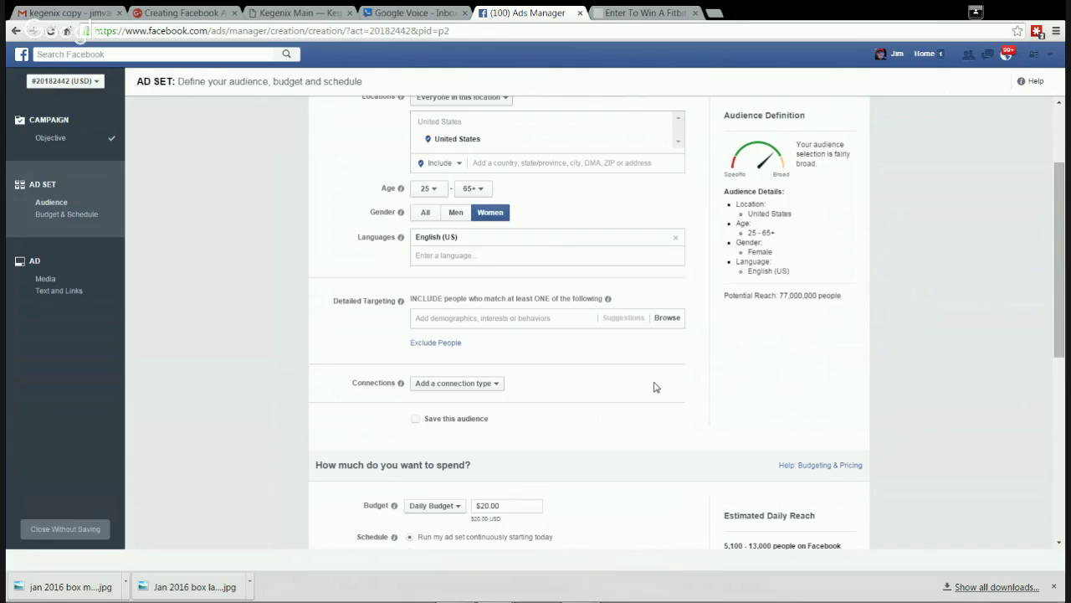
Search 'Low Carb' in Detailed Targeting and add the Low-Carb, So Simple interest
left_click(488, 318)
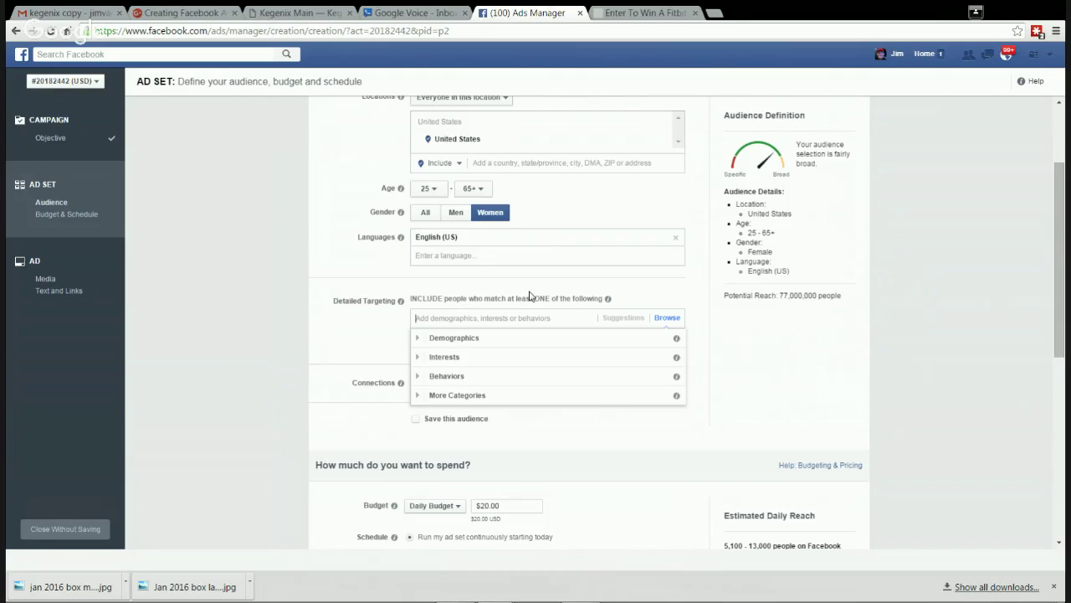
type("Low Car")
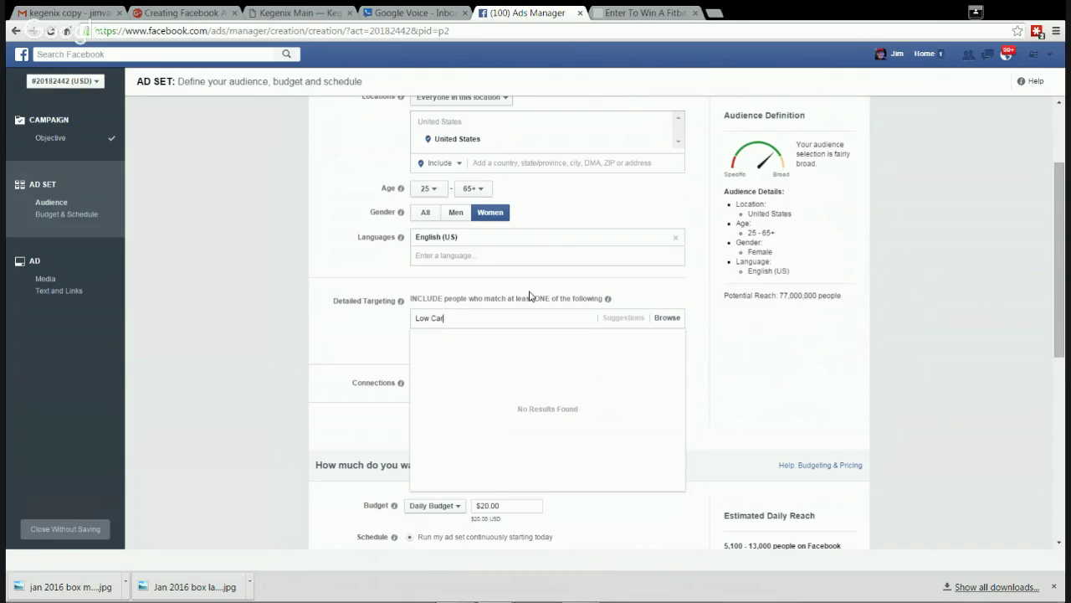
type("b")
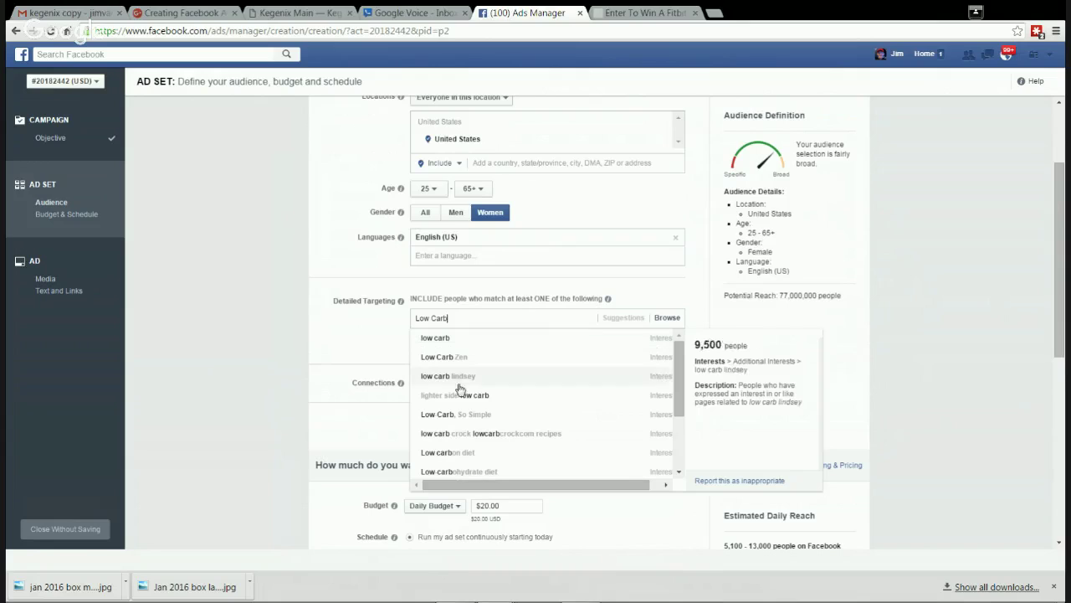
left_click(481, 419)
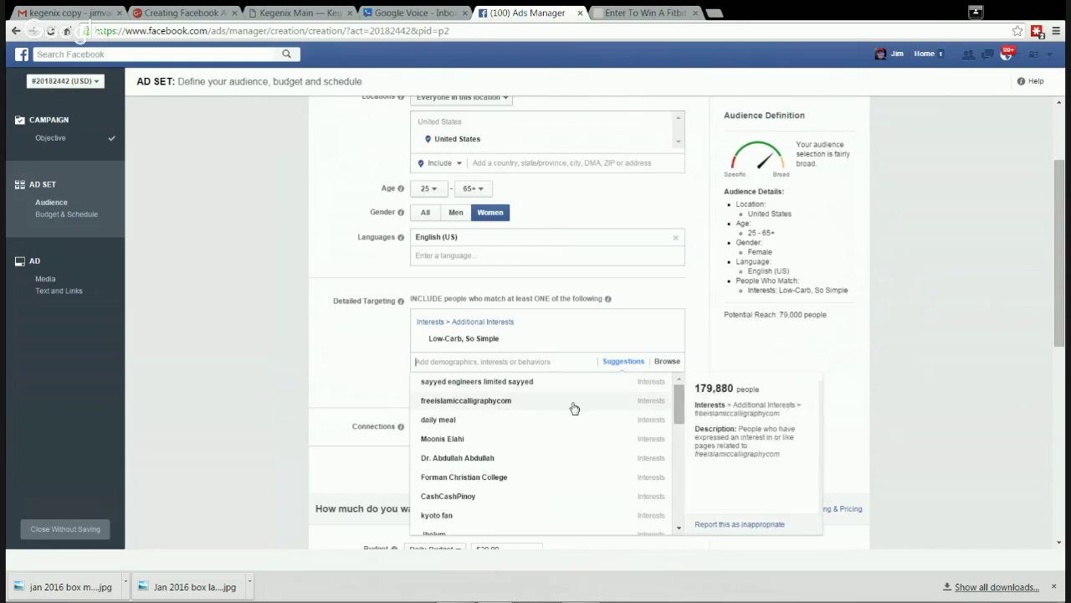
scroll(574, 407, "up", 2)
scroll(574, 407, "down", 1)
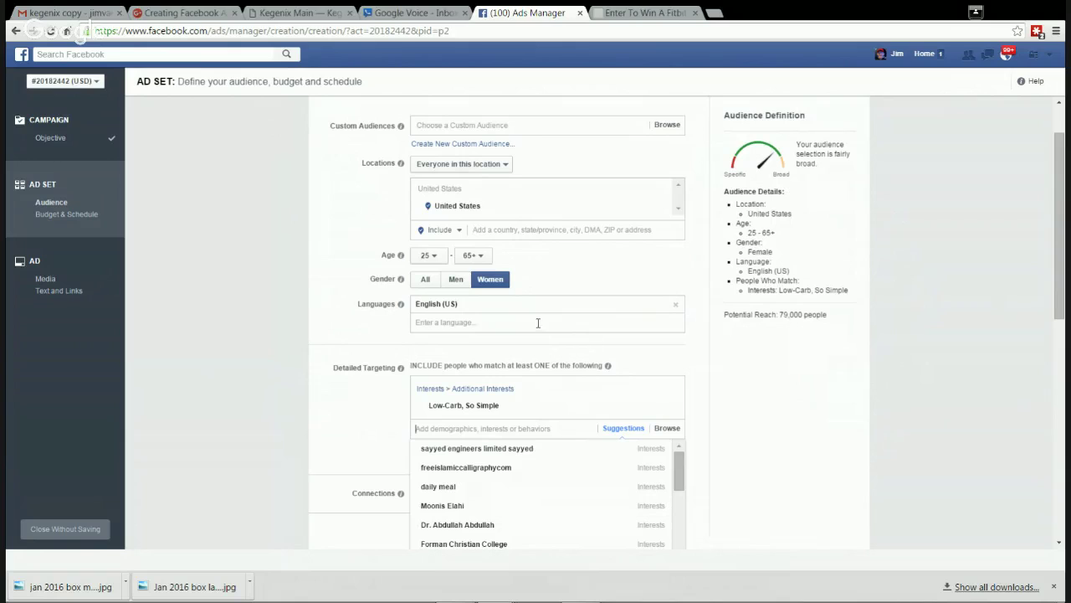
Add the Low Carb Zen, Low-carbohydrate diet and keto adapted interests
mouse_move(478, 410)
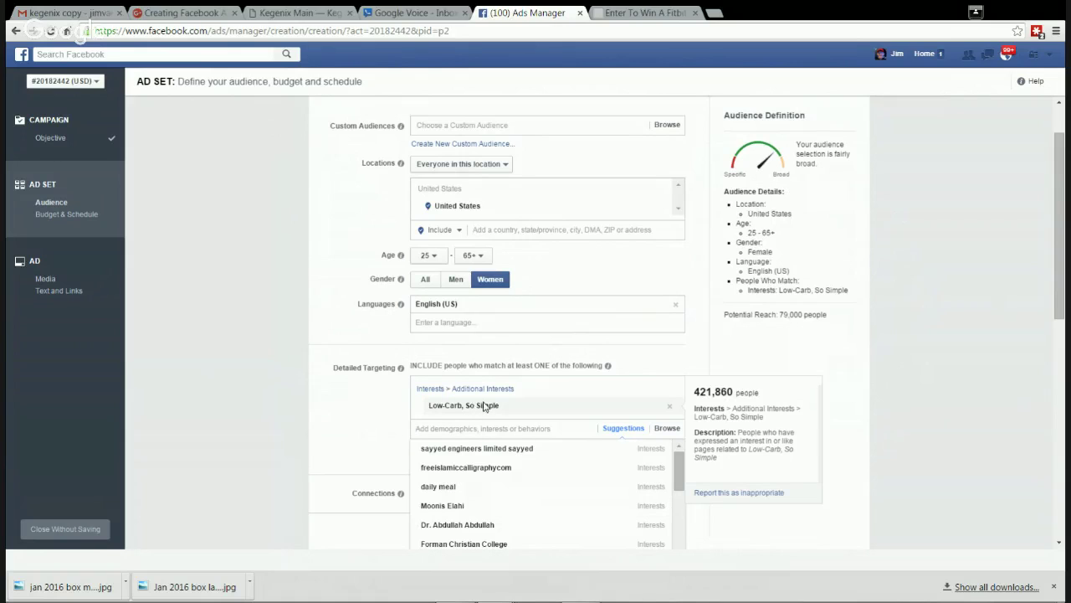
type("Low Ca")
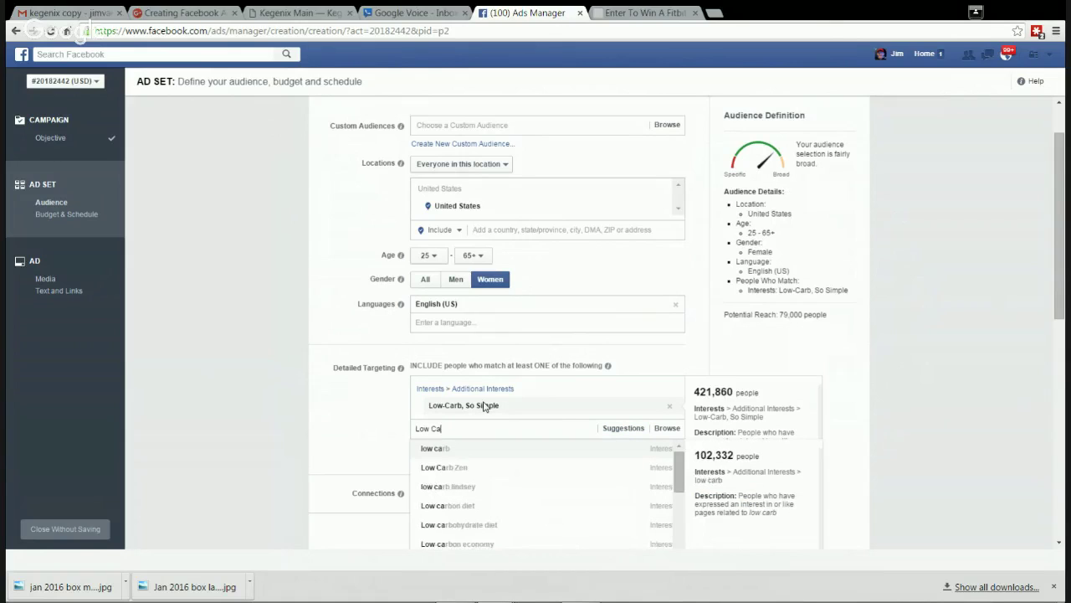
type("rb")
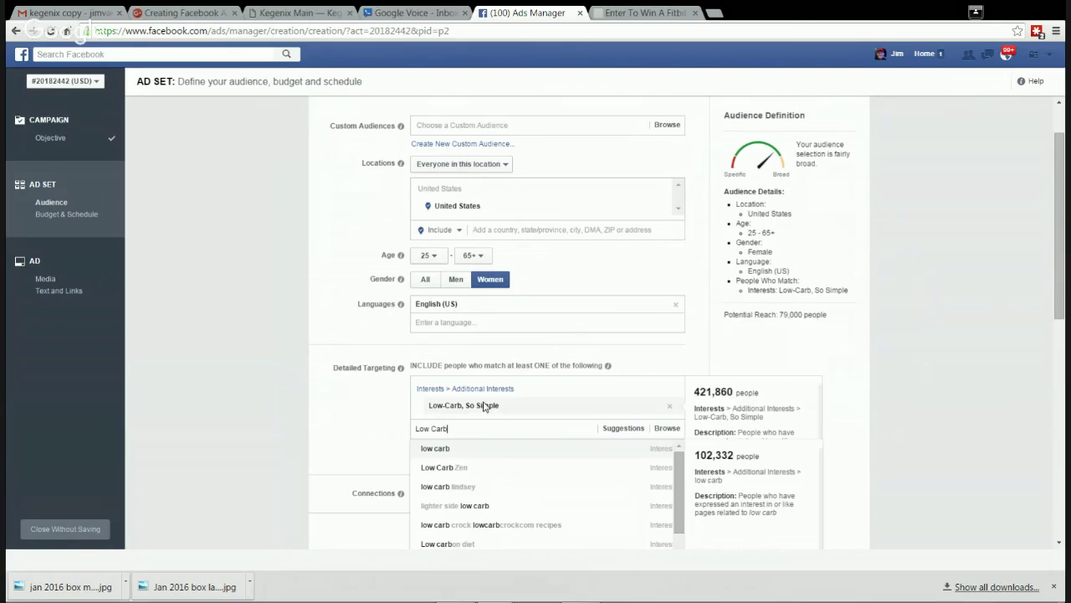
left_click(453, 474)
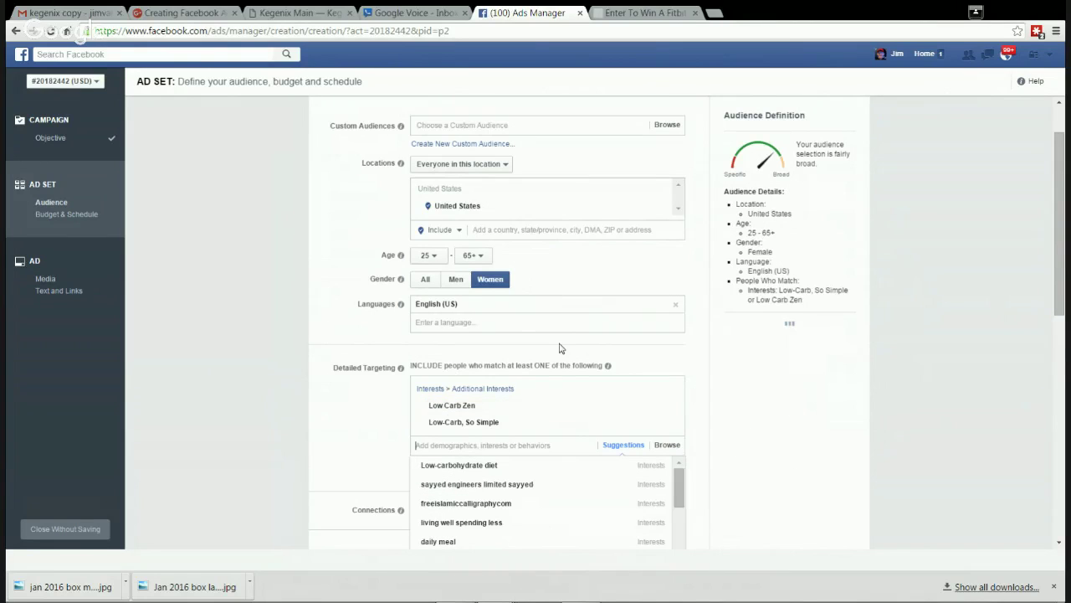
left_click(467, 466)
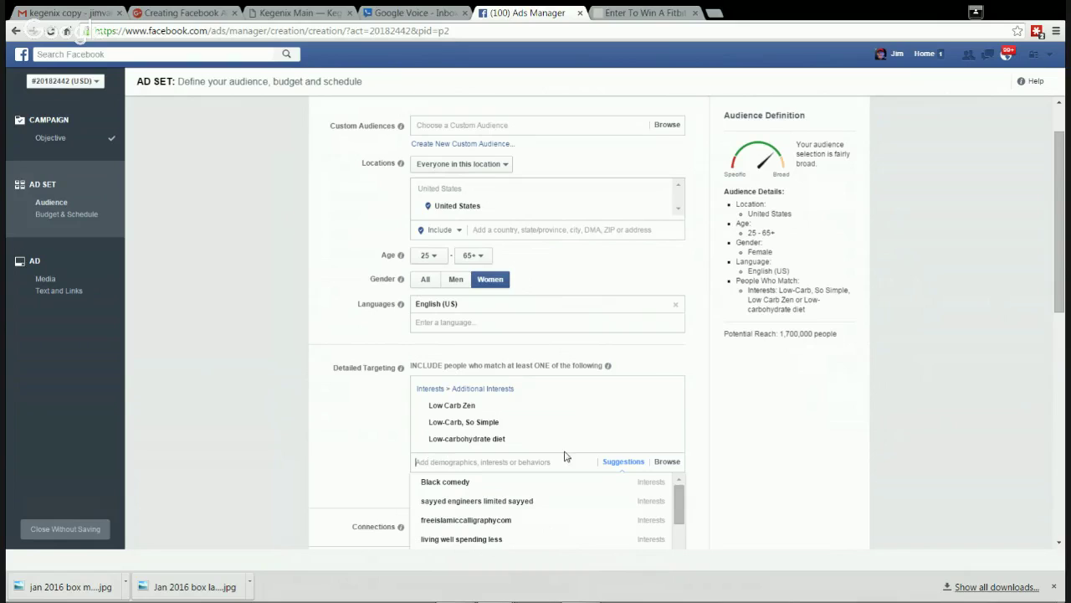
type("Keto")
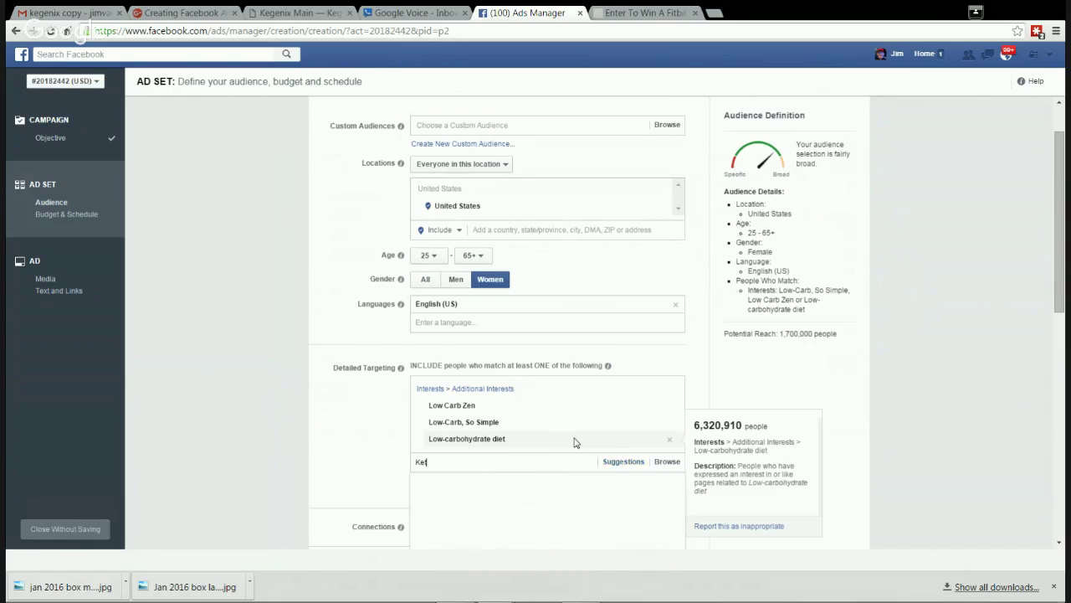
type(" A")
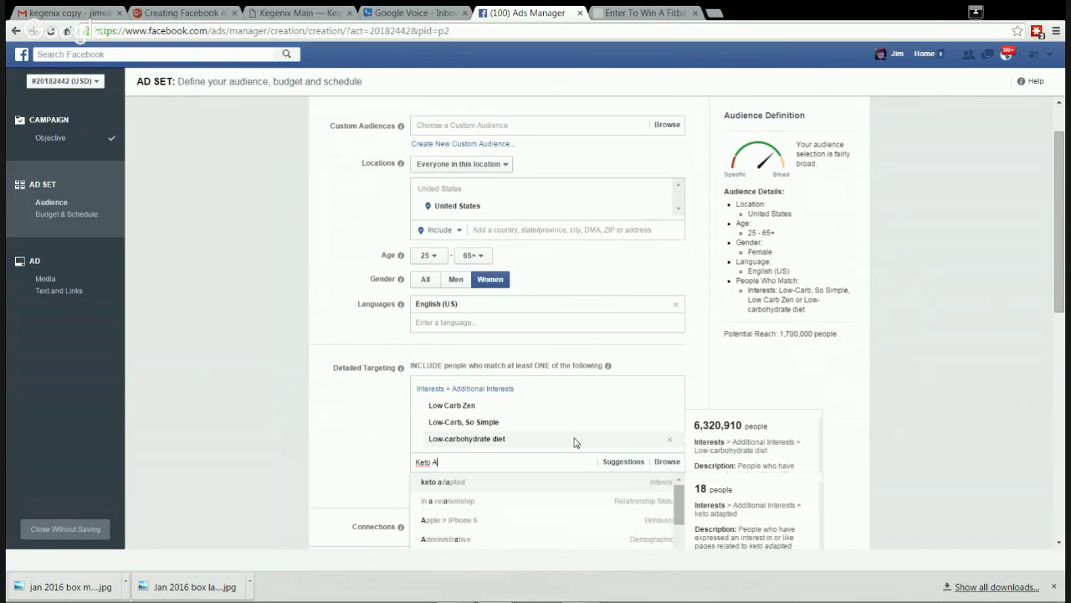
left_click(426, 483)
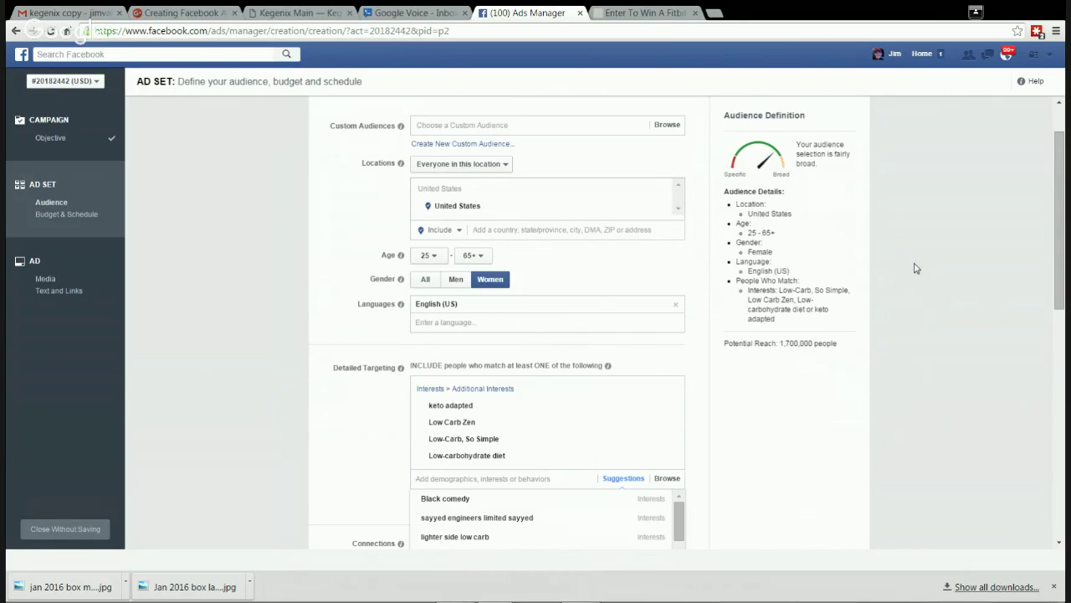
scroll(925, 286, "down", 3)
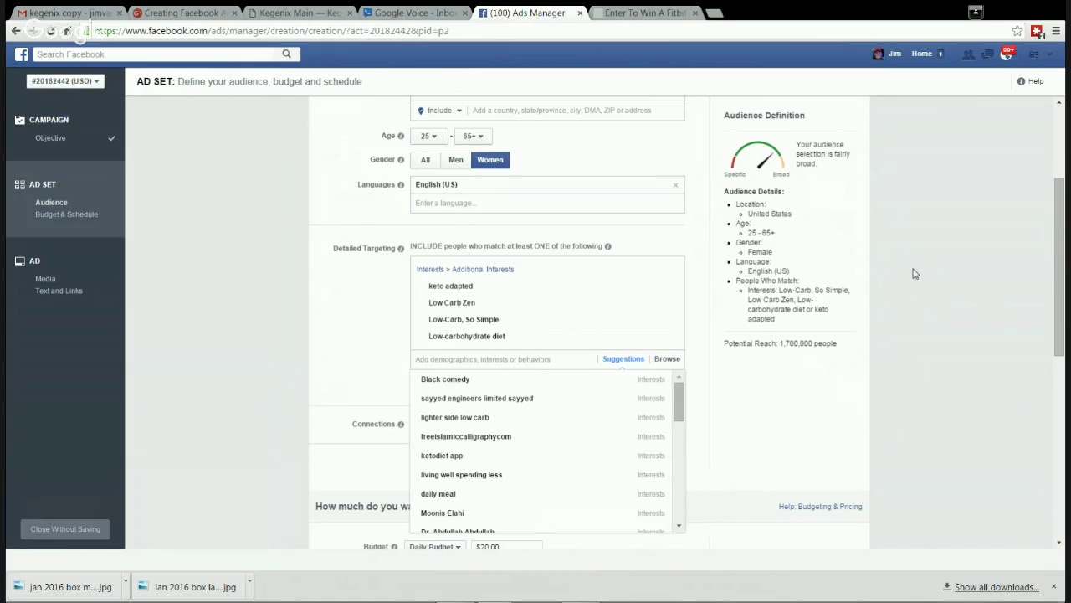
type("dietdoc")
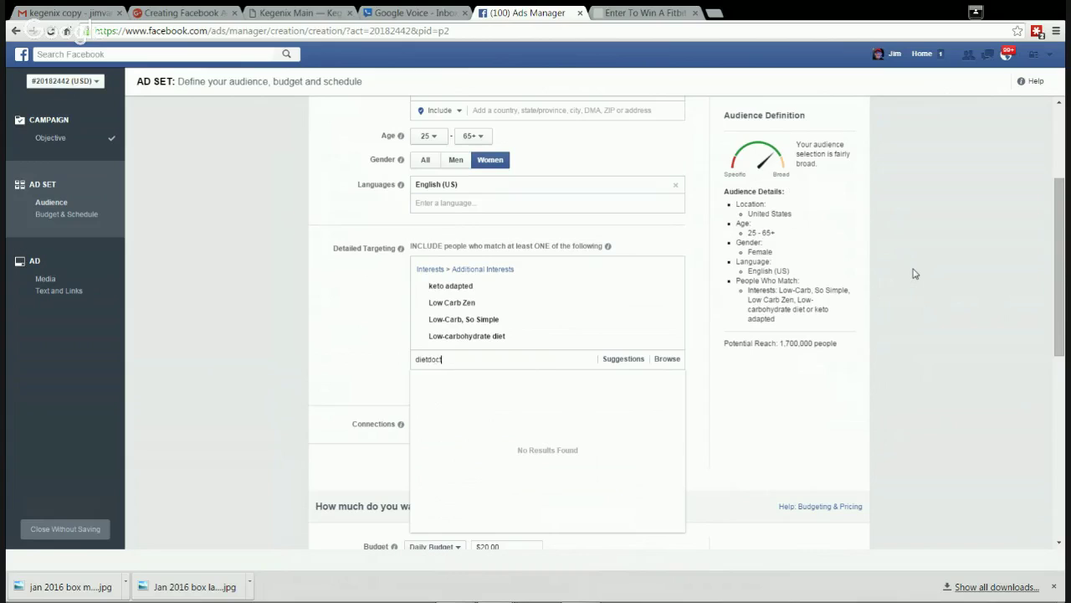
type("tor.com")
mouse_move(641, 339)
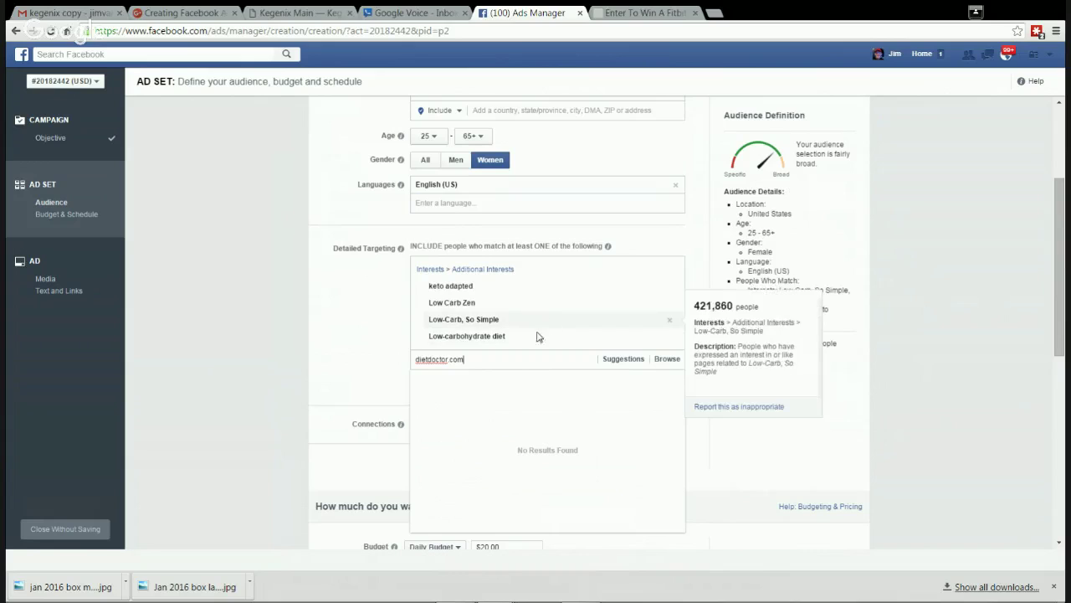
left_click_drag(461, 360, 315, 322)
key("BackSpace")
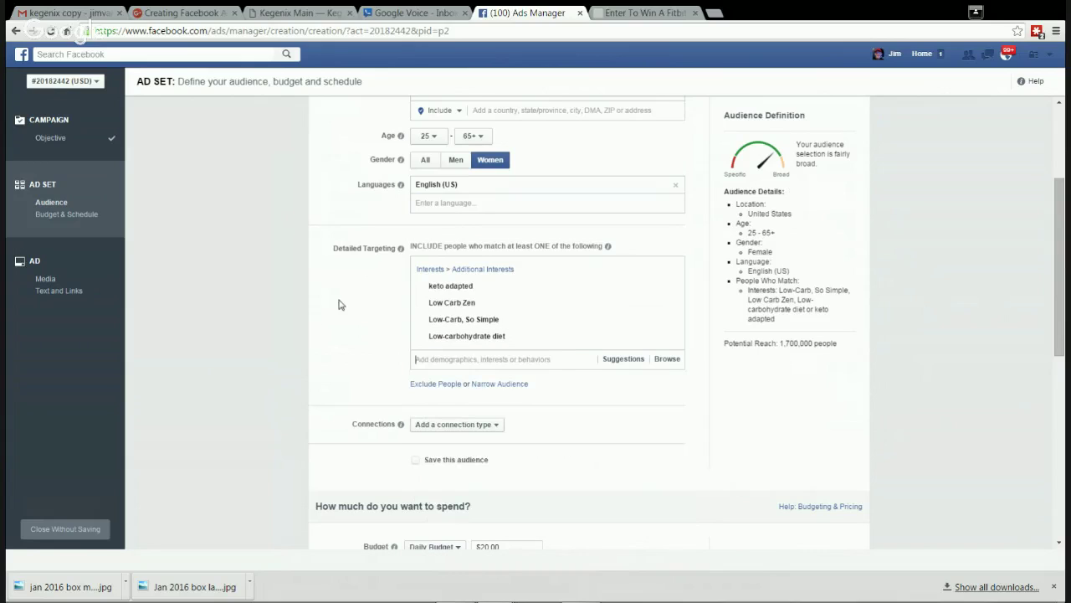
type("Diet")
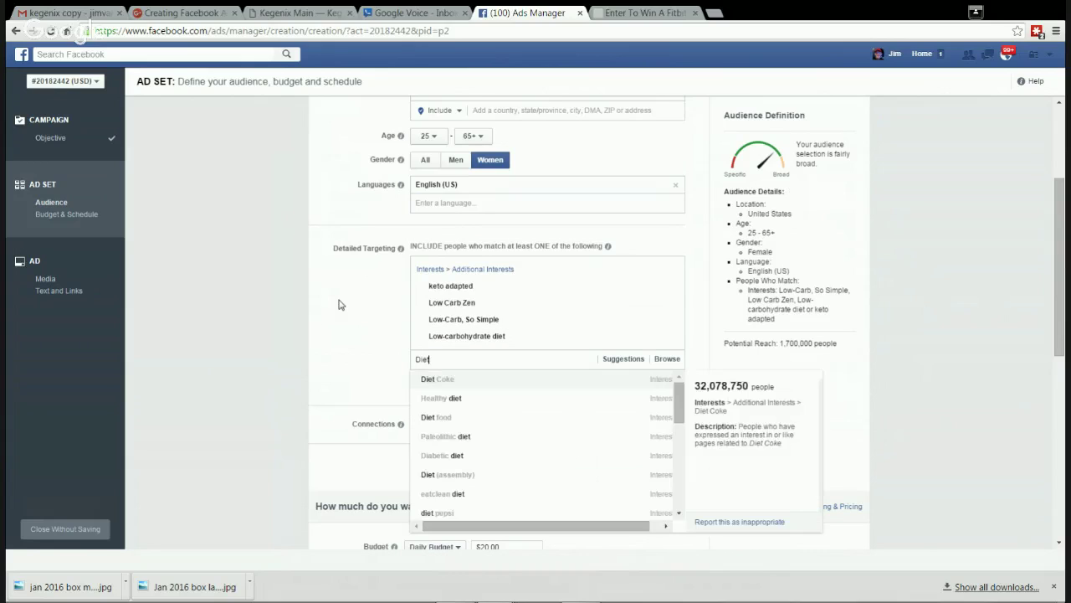
type("D")
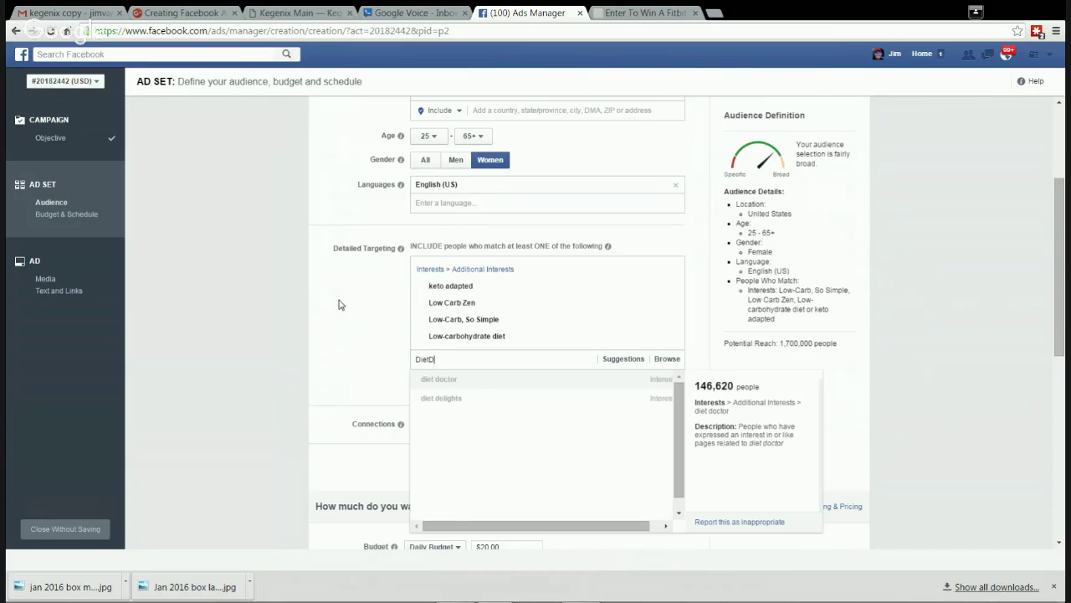
type("octor")
key("BackSpace")
key("BackSpace")
key("BackSpace")
key("BackSpace")
key("BackSpace")
key("BackSpace")
key("BackSpace")
key("BackSpace")
key("BackSpace")
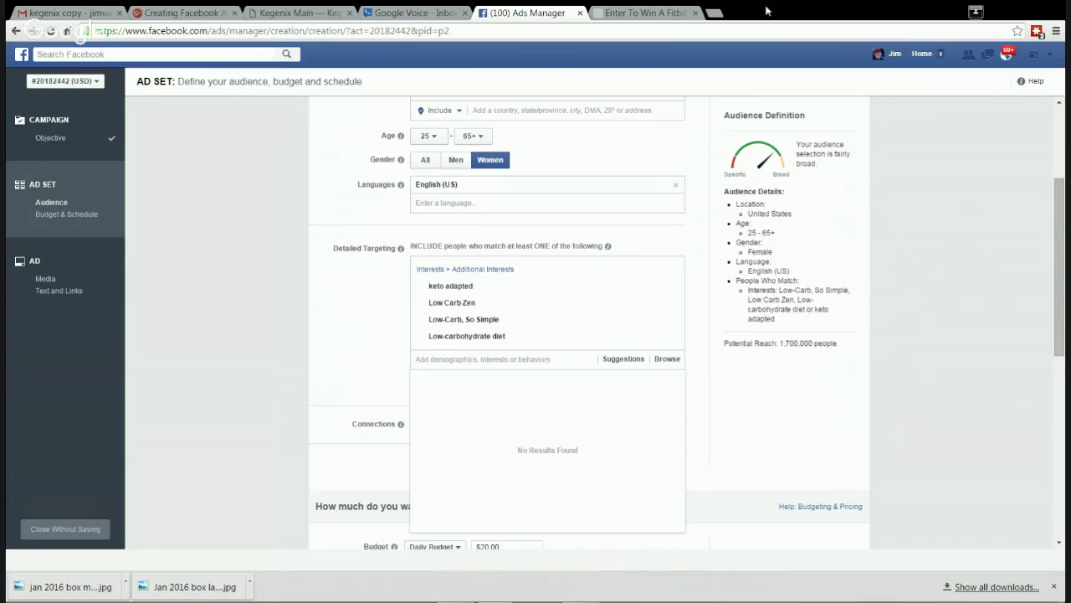
type("Sugar")
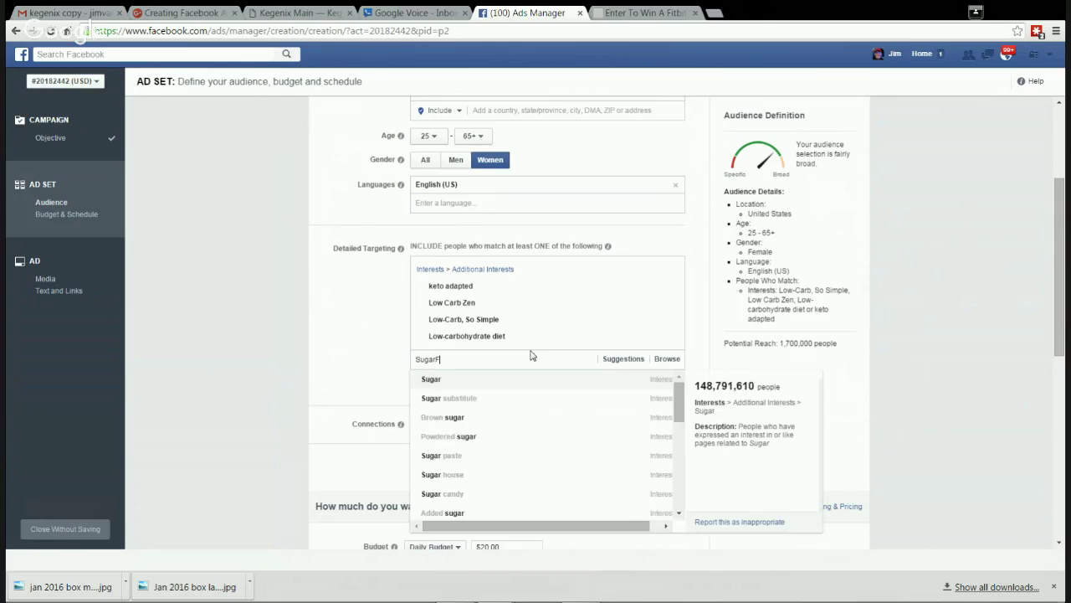
type("F")
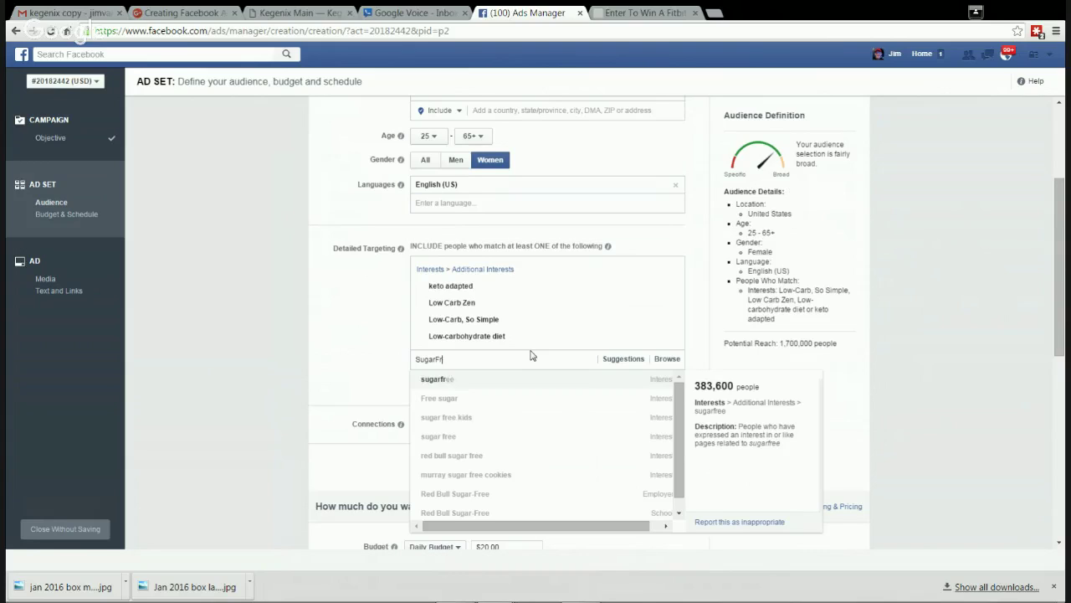
key("BackSpace")
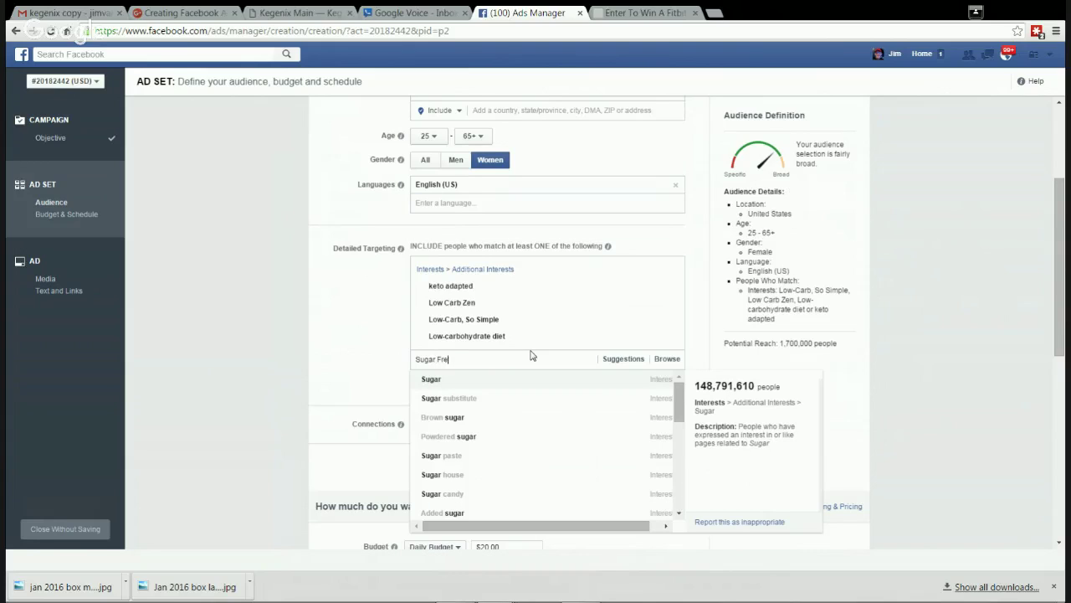
type("Free -am")
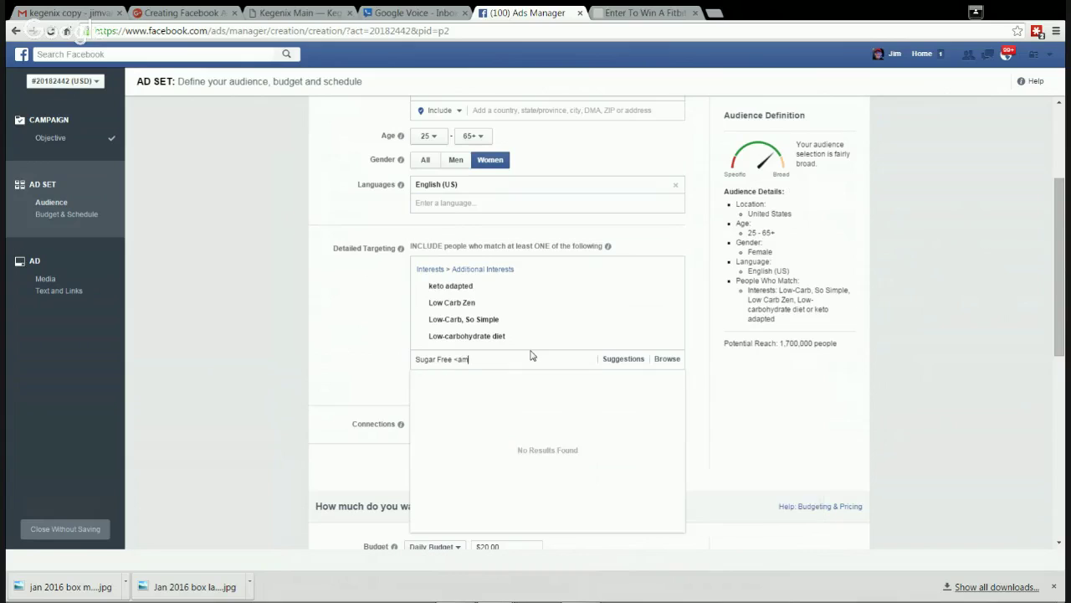
key("BackSpace")
key("BackSpace")
key("BackSpace")
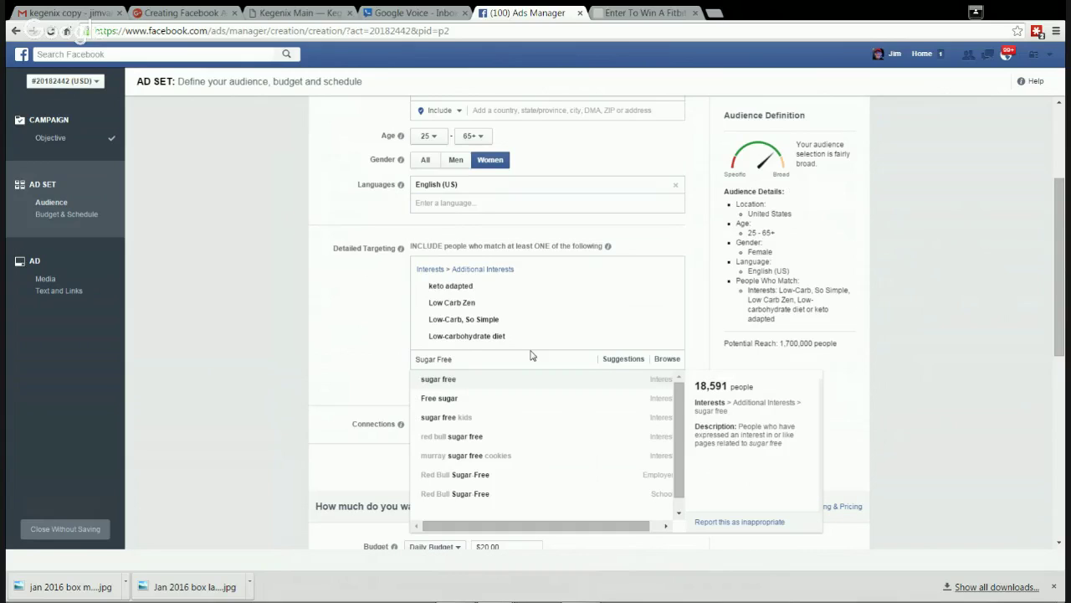
type("man.com")
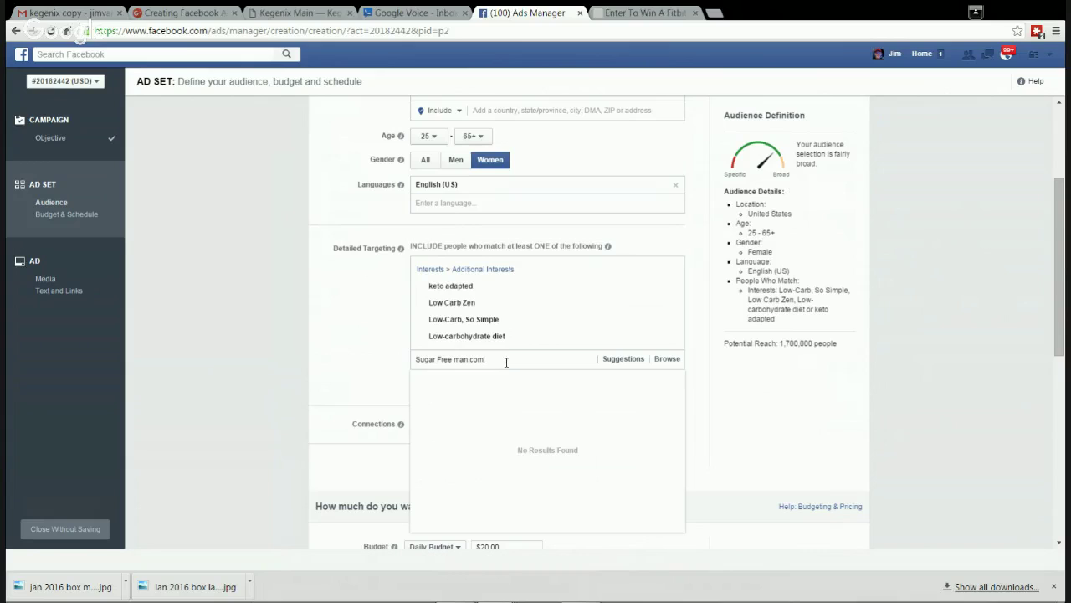
key("BackSpace")
key("BackSpace")
key("BackSpace")
key("BackSpace")
key("BackSpace")
key("BackSpace")
key("BackSpace")
key("BackSpace")
key("BackSpace")
key("BackSpace")
key("BackSpace")
key("BackSpace")
key("BackSpace")
key("BackSpace")
key("BackSpace")
key("BackSpace")
key("BackSpace")
left_click(885, 262)
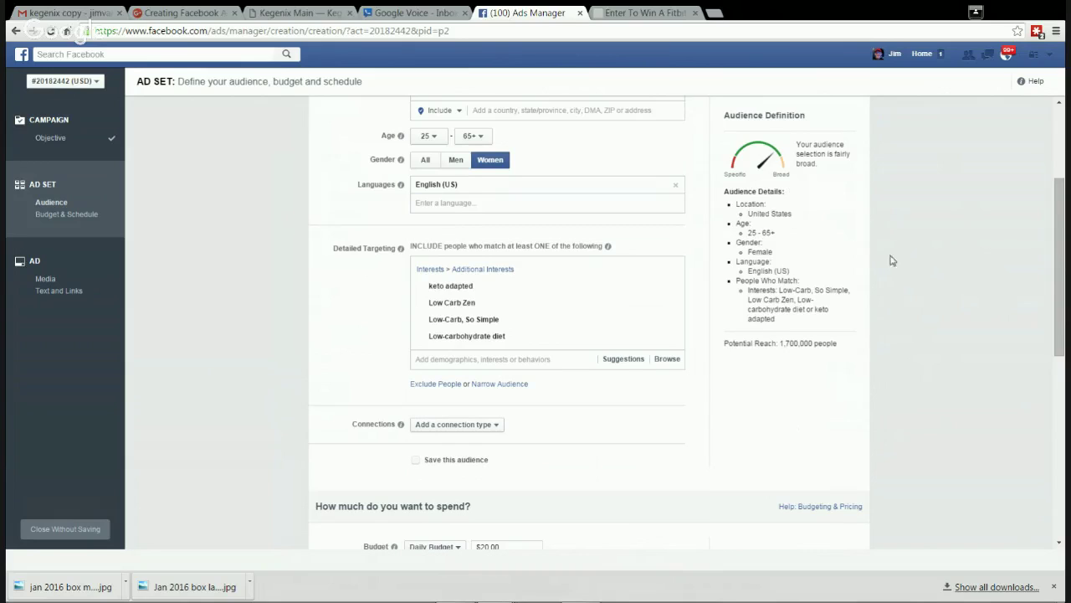
Raise the ad set's daily budget from $20 to $100
scroll(909, 274, "down", 4)
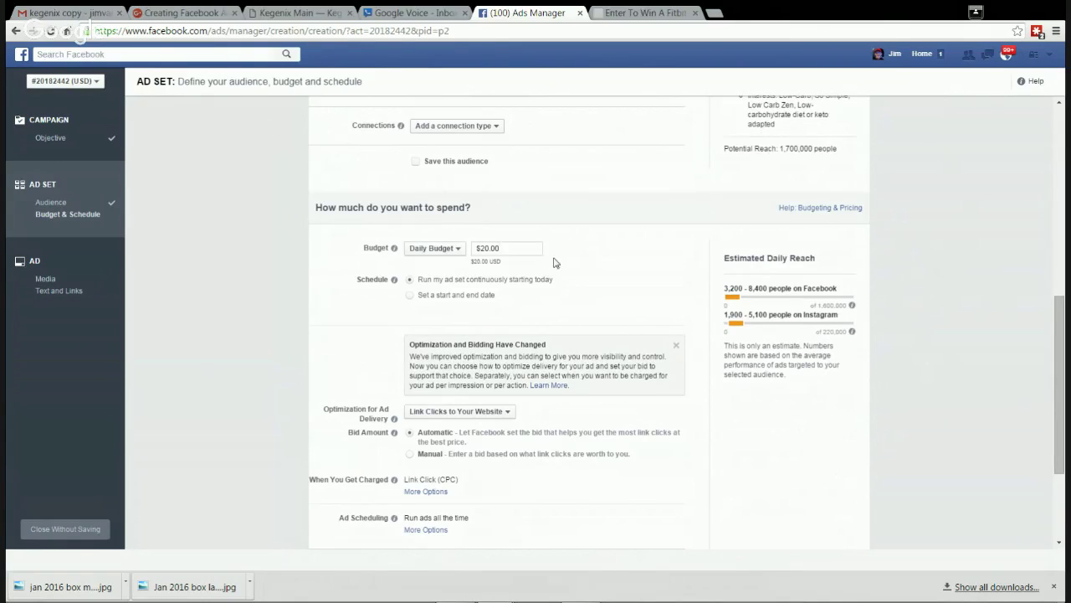
key("BackSpace")
key("BackSpace")
type("100")
Schedule the ad set to end on January 25, 2016 at 11:15 AM
left_click(409, 298)
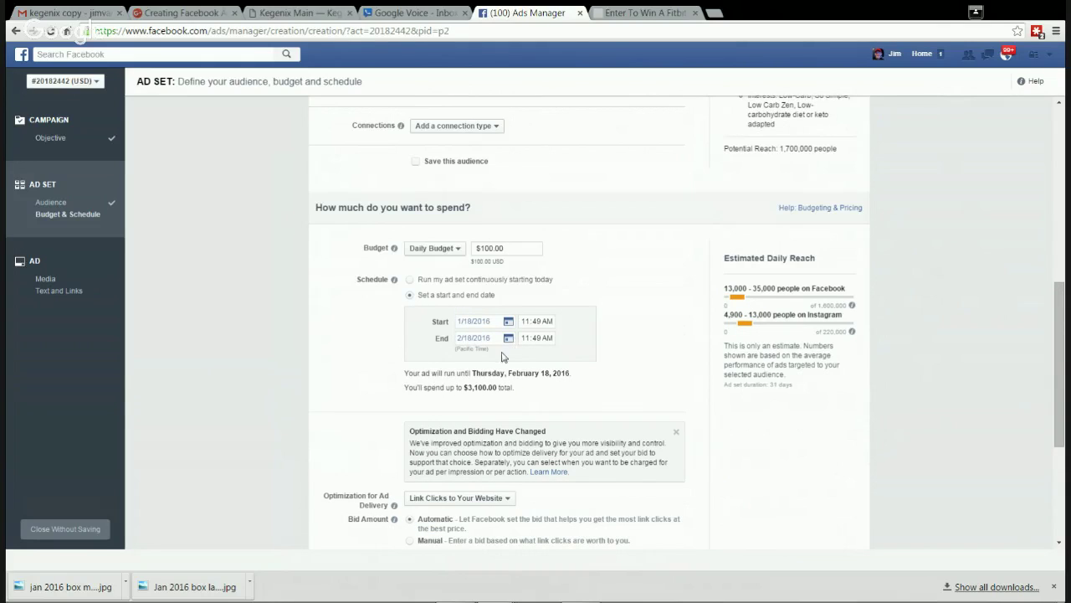
left_click(478, 340)
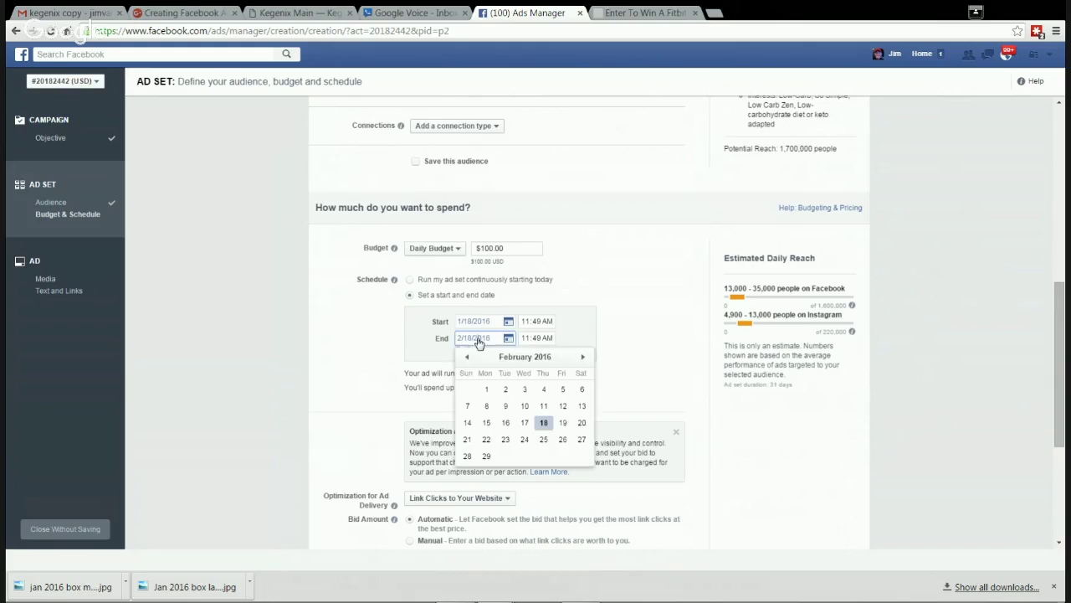
left_click(466, 360)
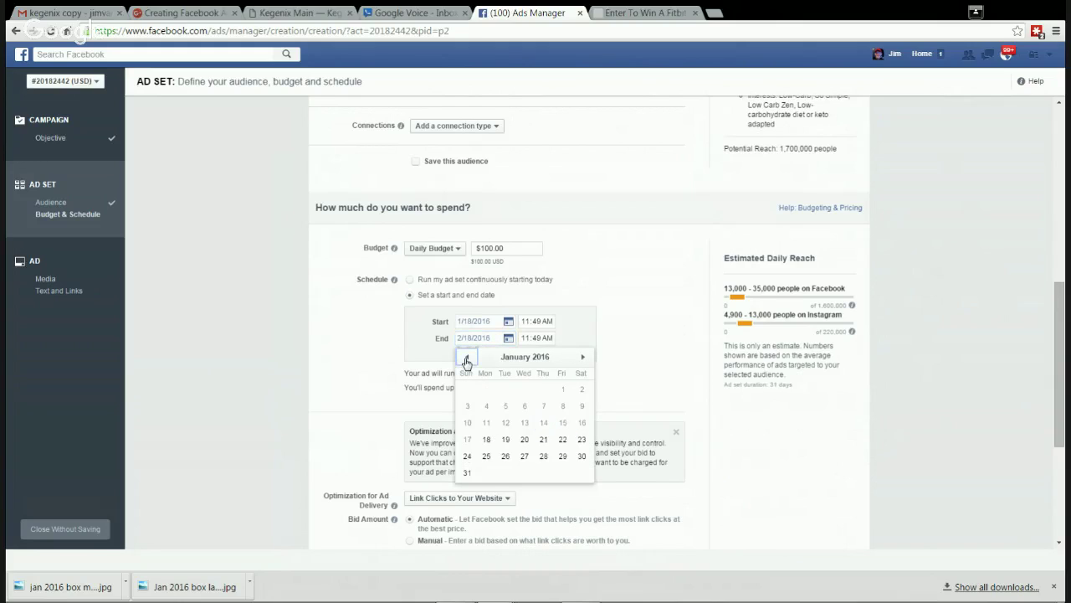
left_click(486, 456)
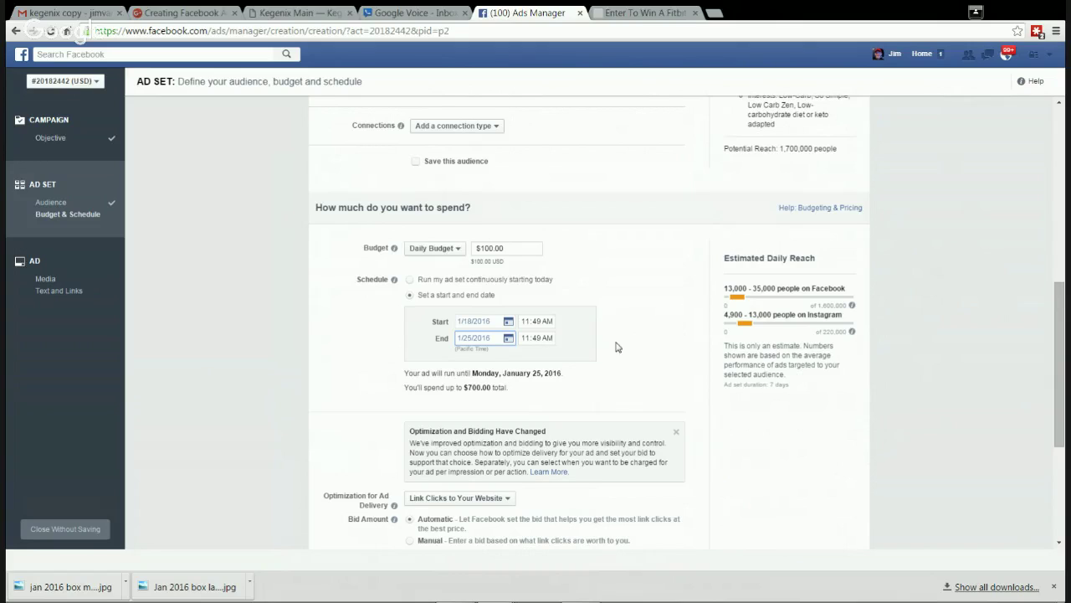
left_click(536, 341)
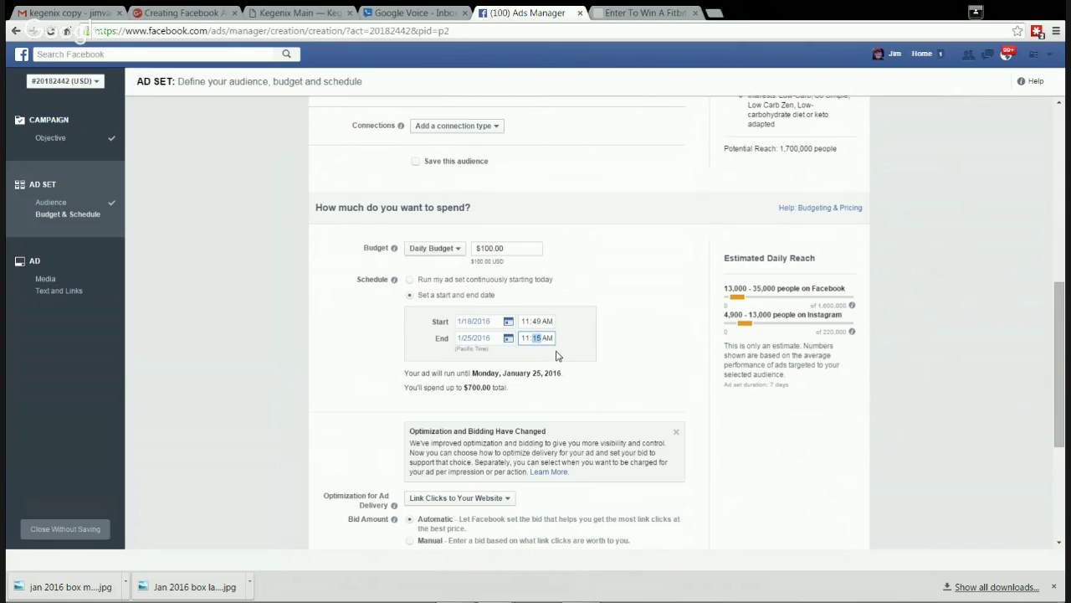
scroll(612, 332, "down", 1)
left_click(607, 287)
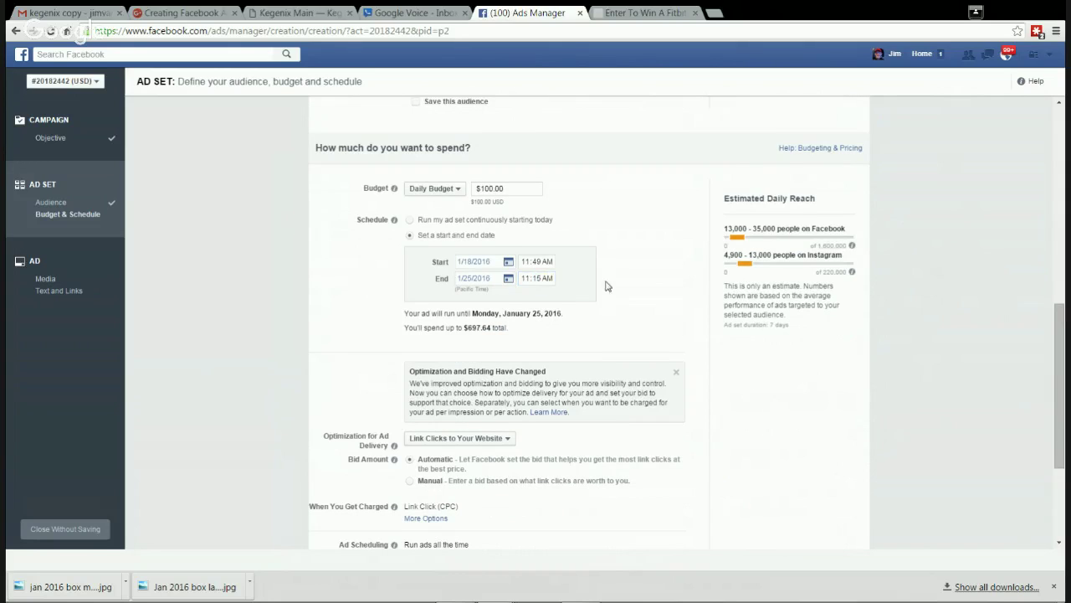
scroll(607, 287, "down", 1)
Append 'Contest 2' to the ad set name so it reads 'US - 25+ Contest 2'
scroll(644, 331, "down", 2)
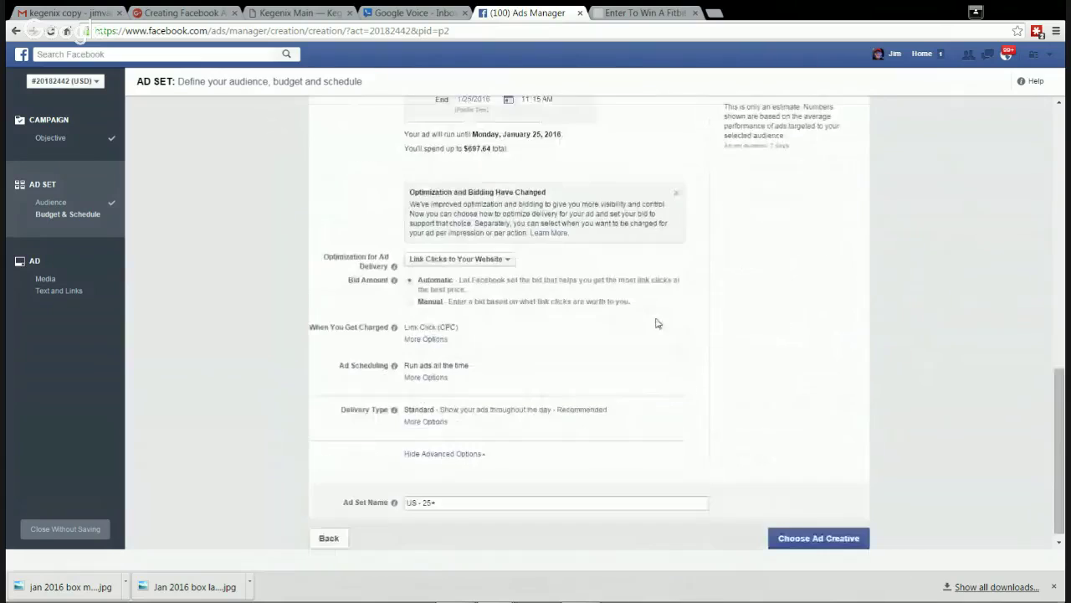
scroll(789, 371, "up", 4)
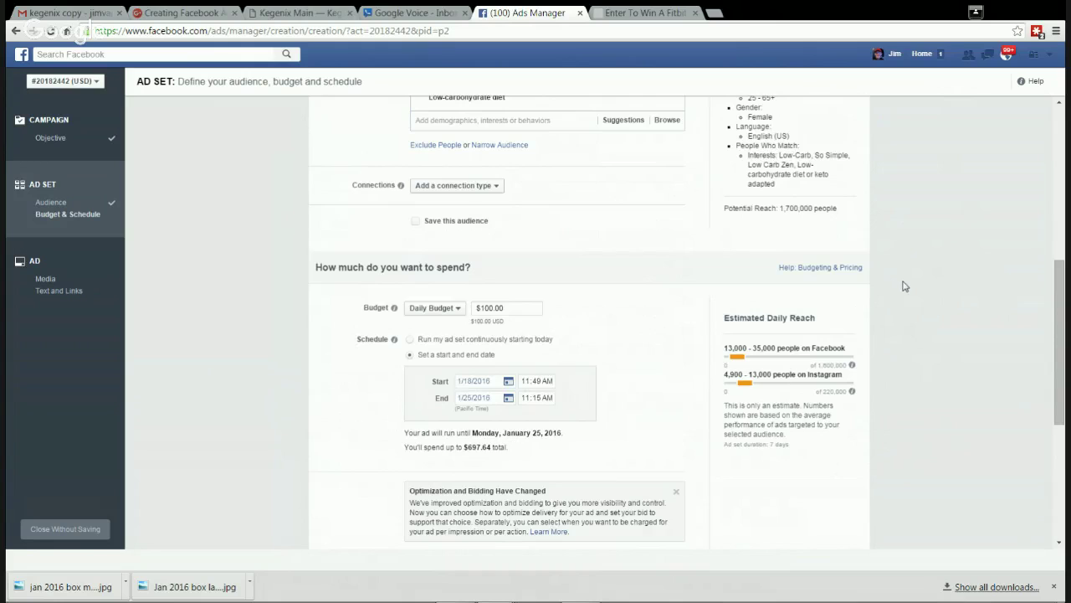
scroll(904, 292, "down", 2)
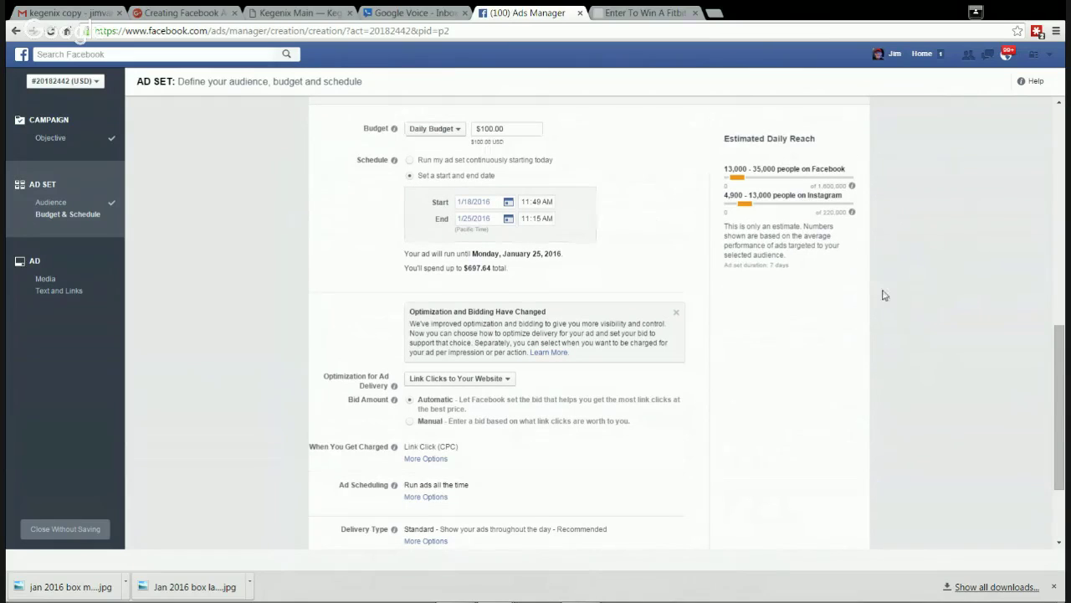
scroll(850, 289, "down", 2)
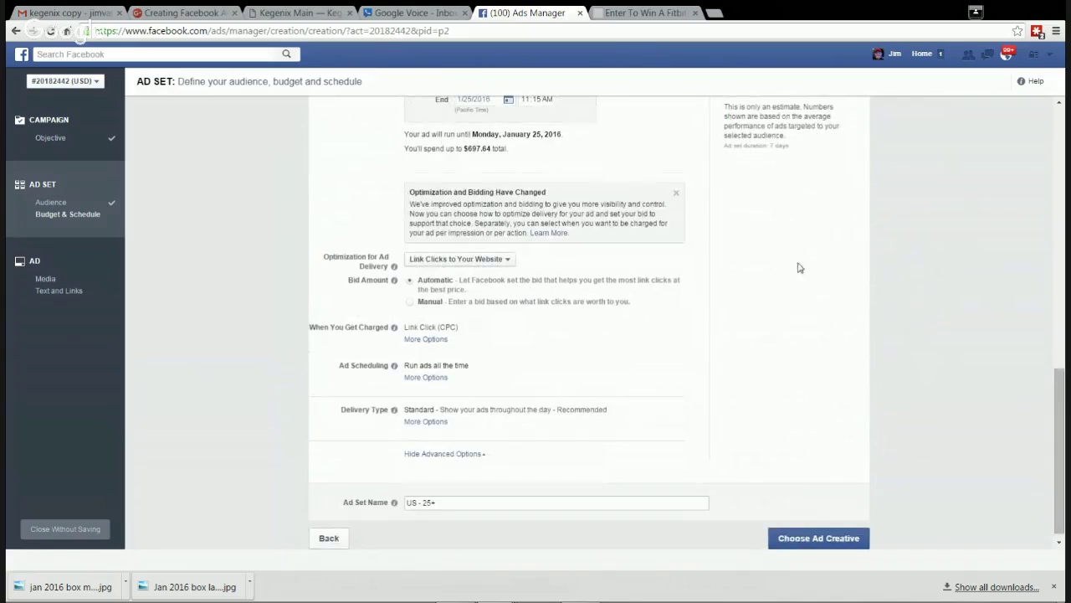
scroll(804, 268, "down", 1)
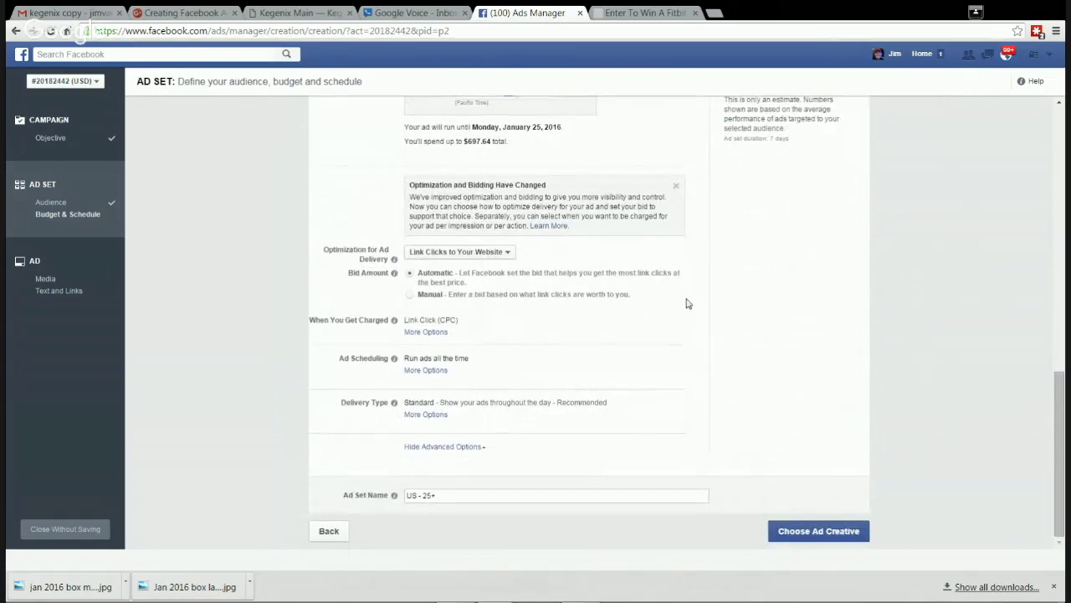
left_click(441, 495)
left_click_drag(441, 495, 395, 497)
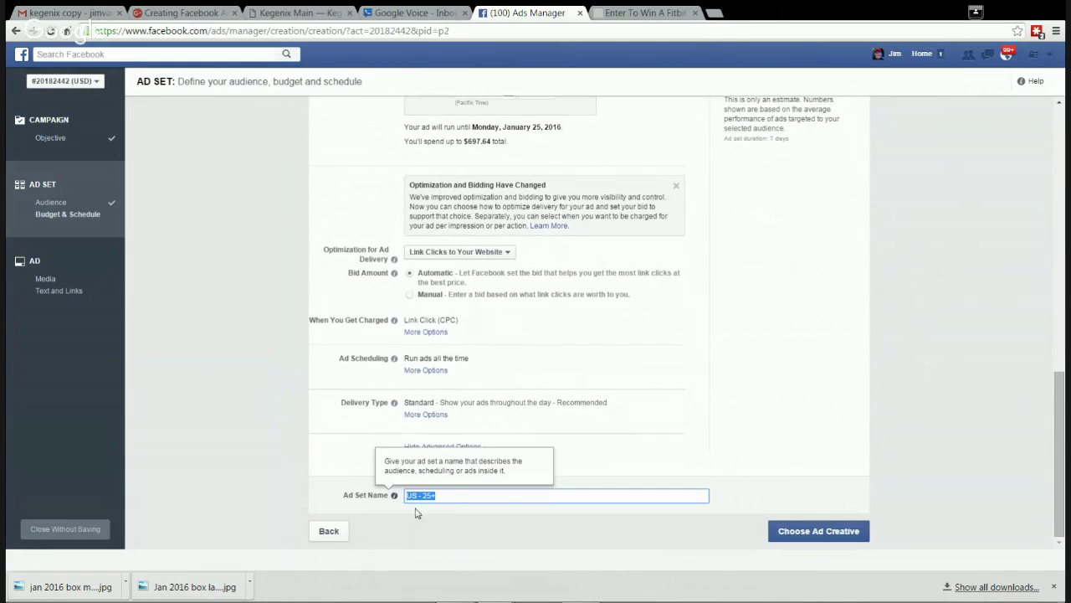
left_click(450, 495)
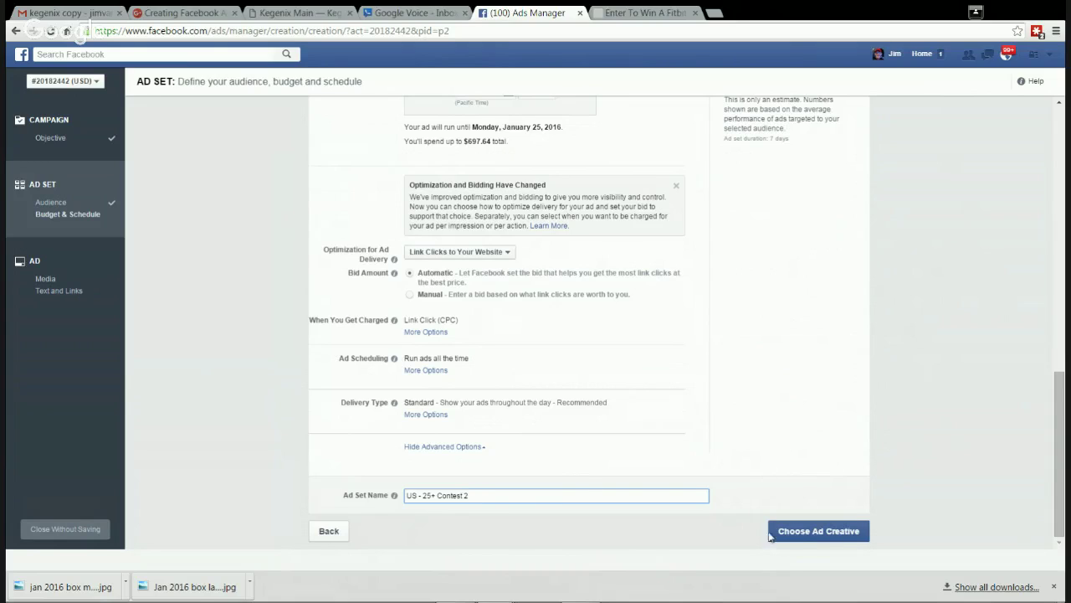
Continue to ad creation and review the creative options
left_click(810, 532)
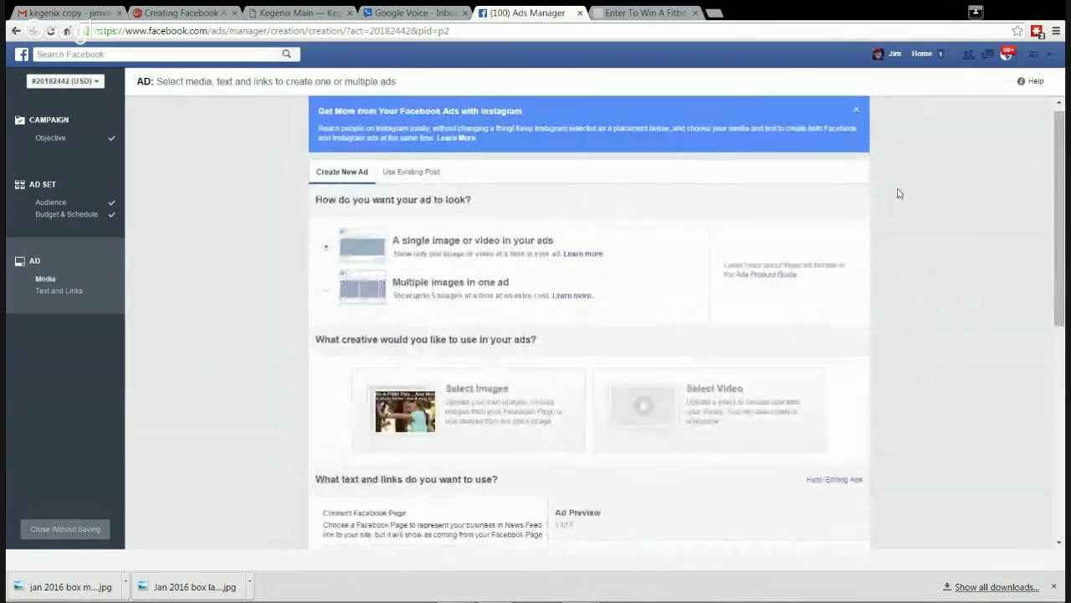
scroll(925, 230, "down", 3)
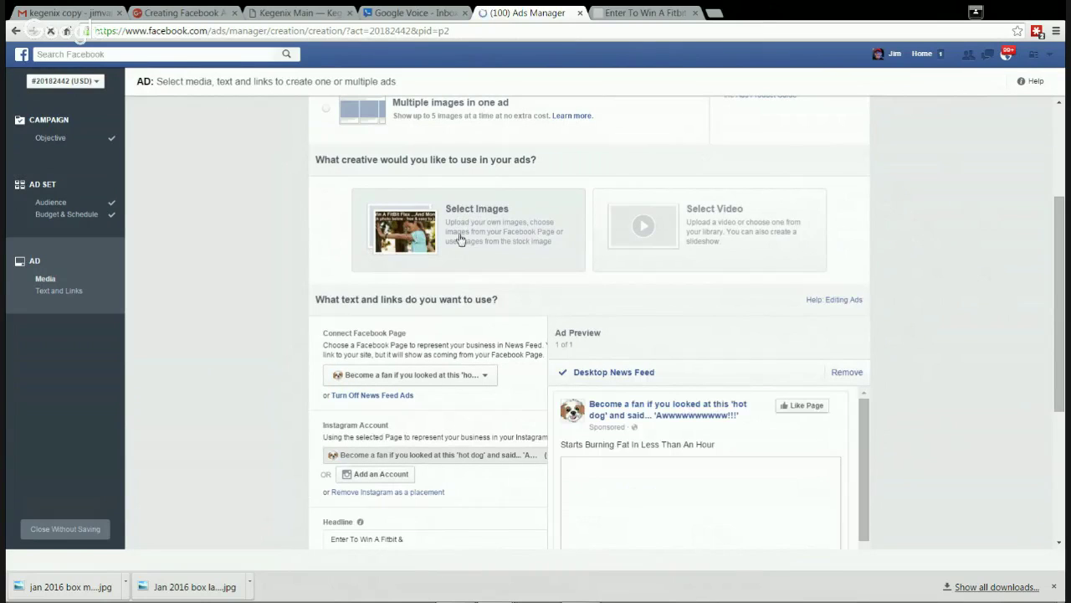
scroll(809, 287, "down", 2)
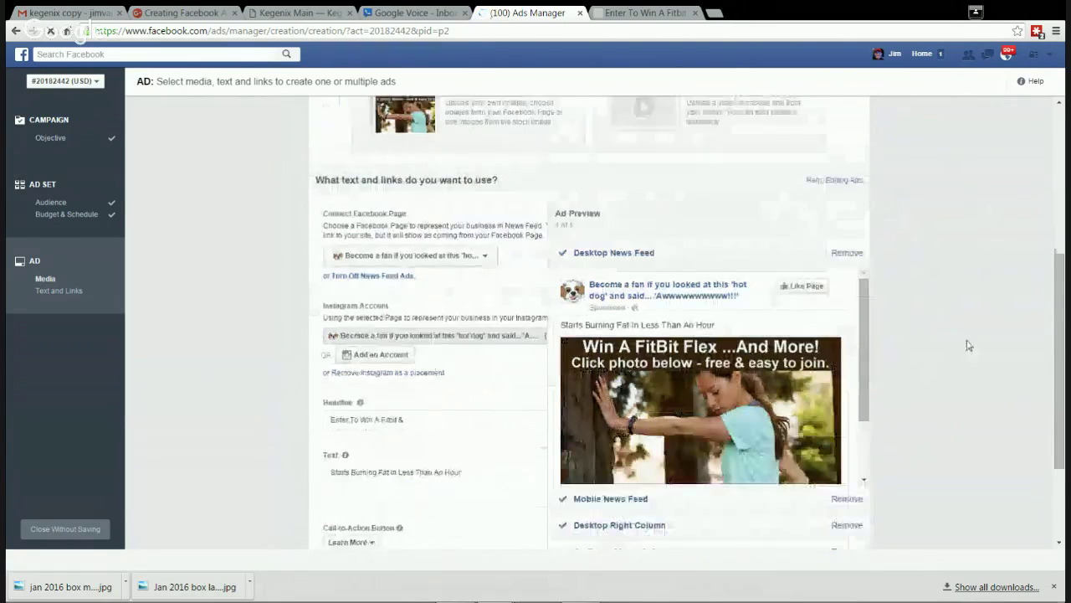
scroll(861, 351, "down", 2)
scroll(846, 353, "up", 3)
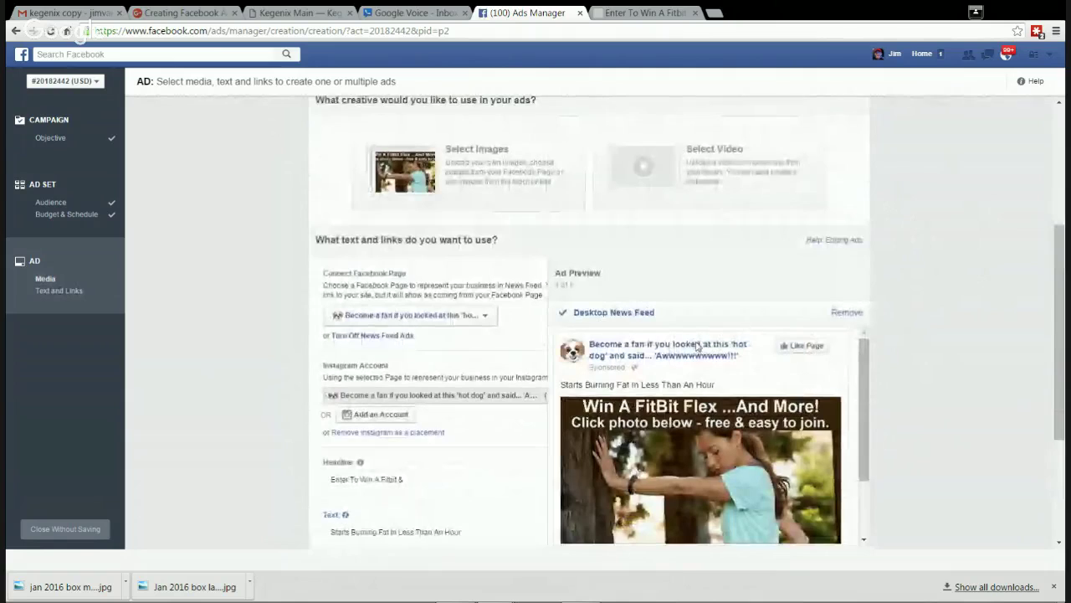
scroll(750, 424, "down", 2)
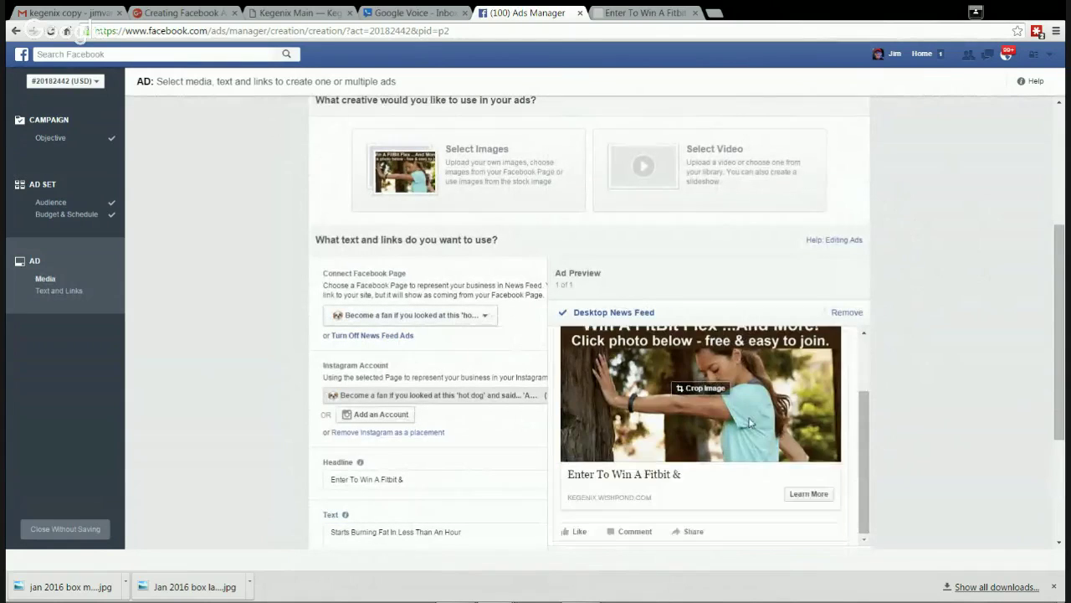
scroll(745, 445, "up", 5)
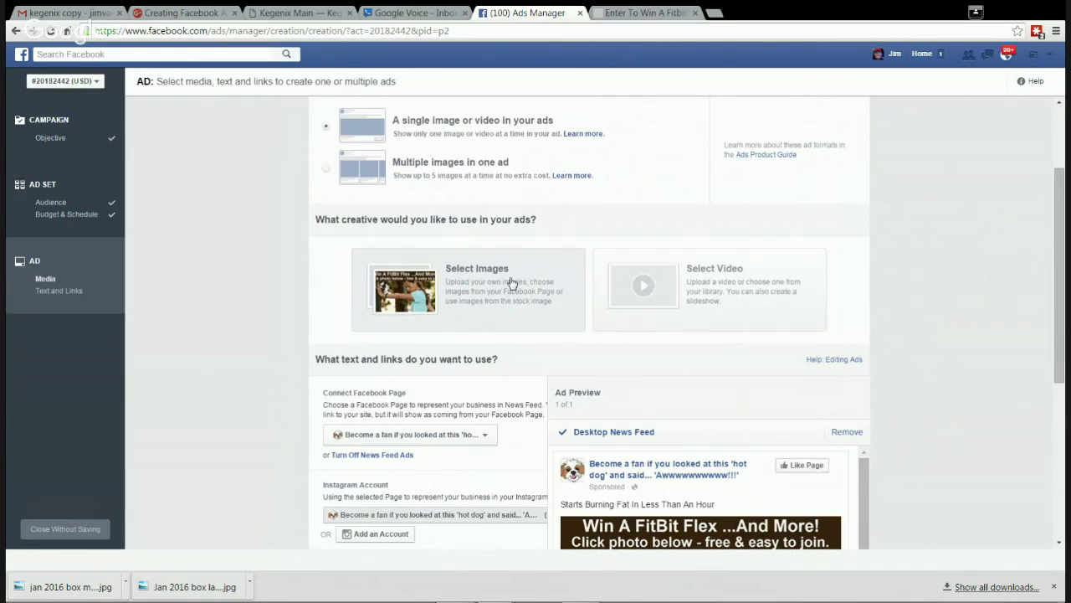
Replace the ad image with the uploaded 1200 × 630 'Win A FitBit Flex' picture
left_click(469, 296)
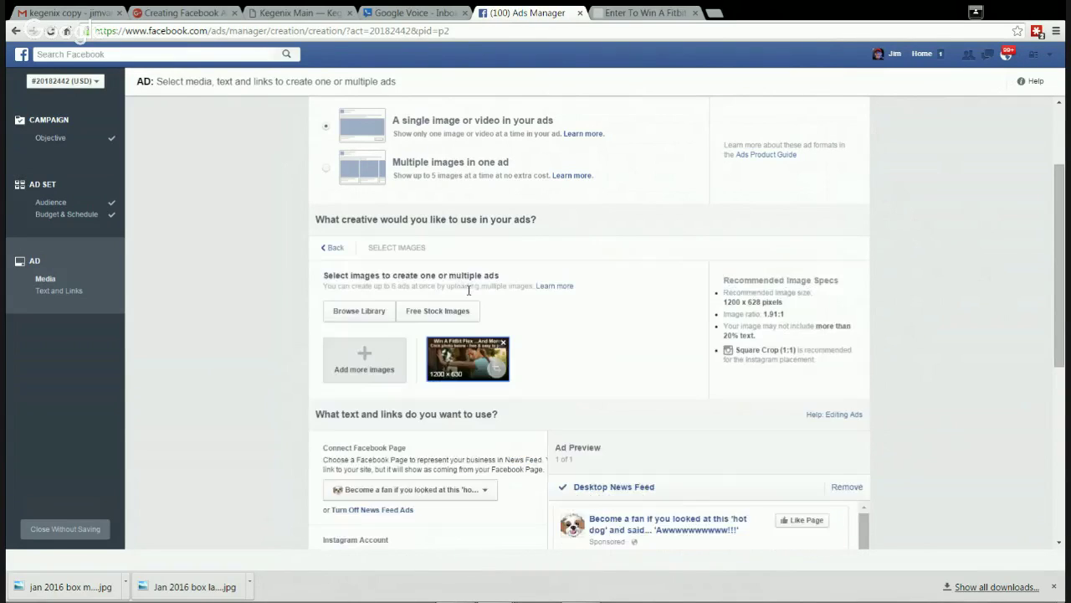
scroll(519, 266, "down", 3)
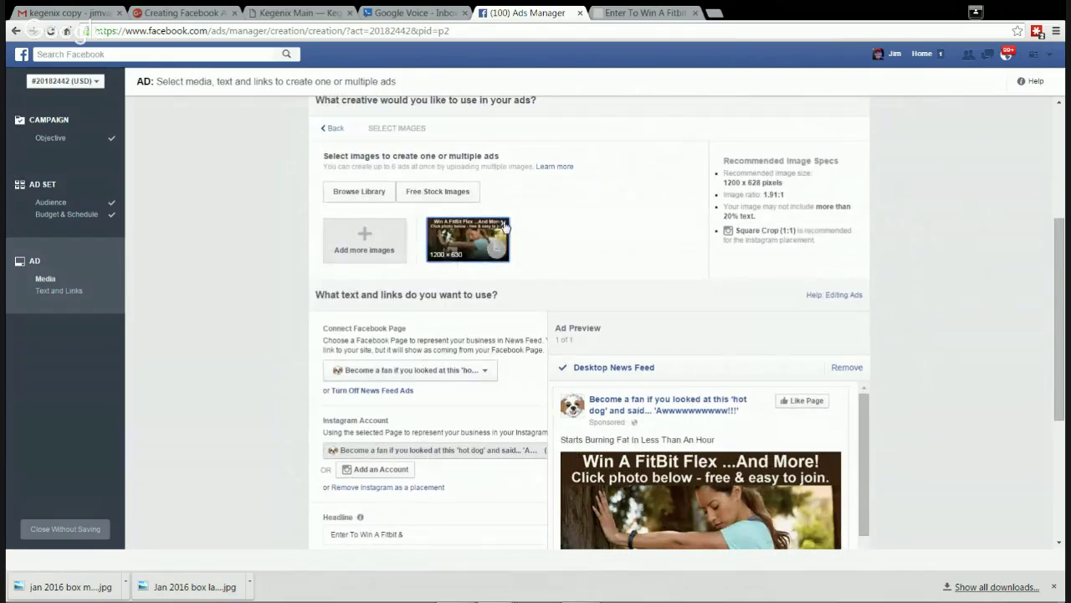
left_click(503, 223)
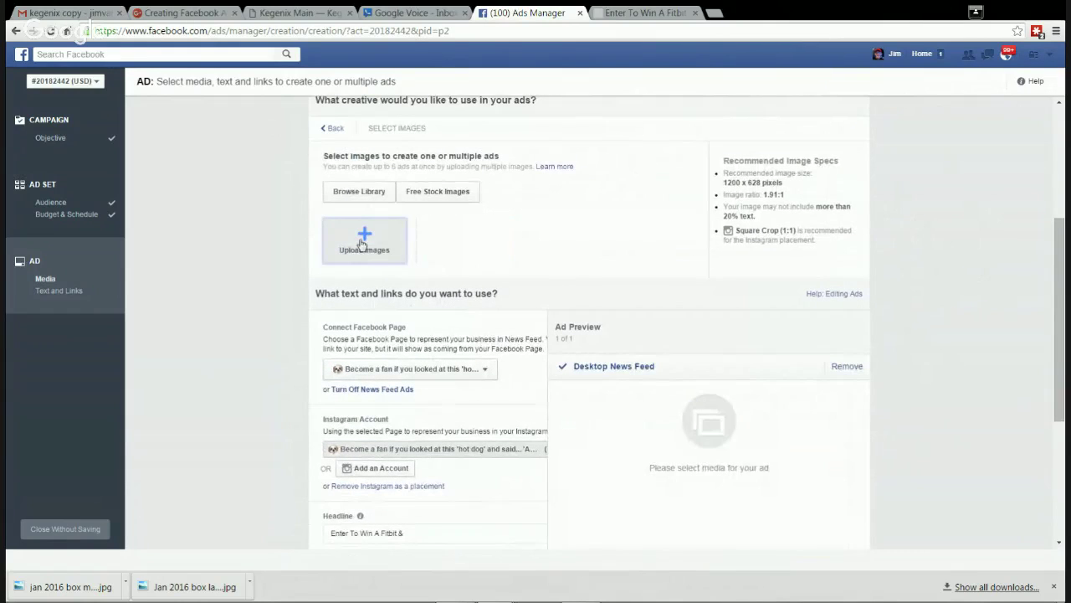
scroll(378, 251, "up", 1)
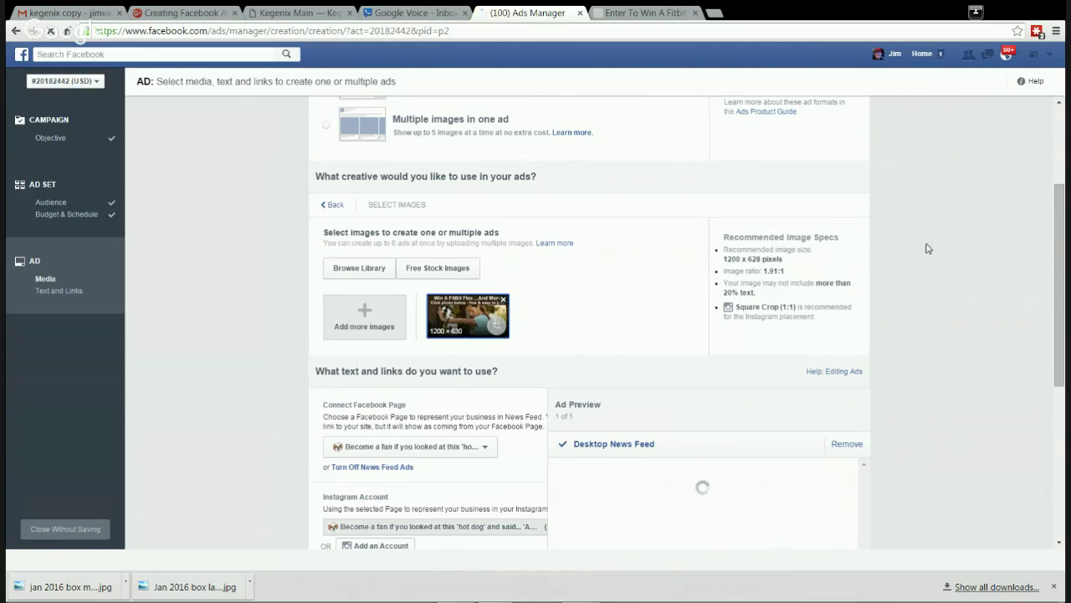
scroll(938, 286, "down", 2)
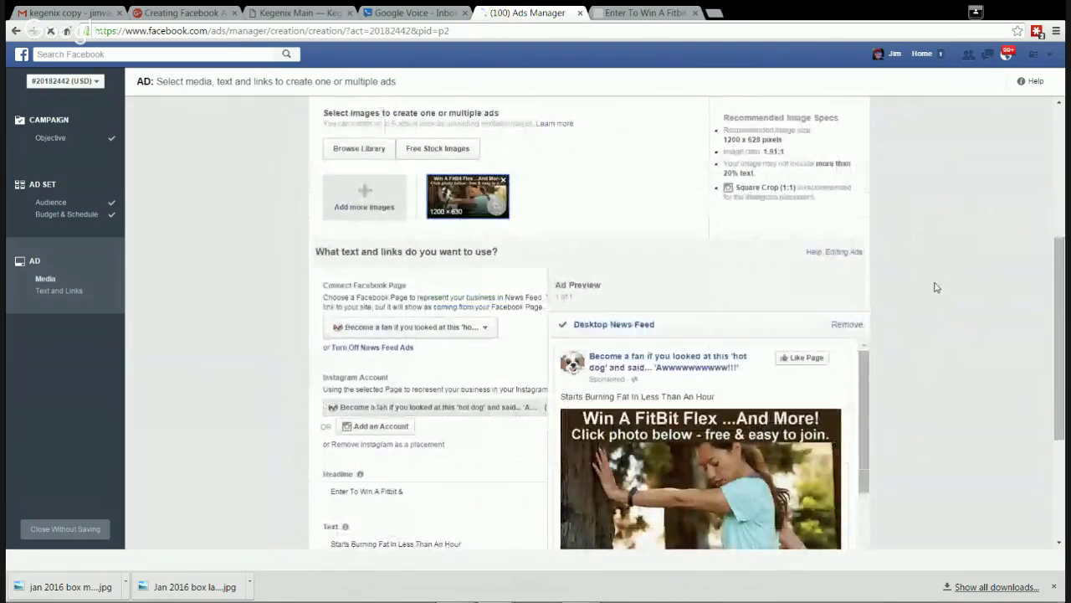
scroll(946, 281, "down", 3)
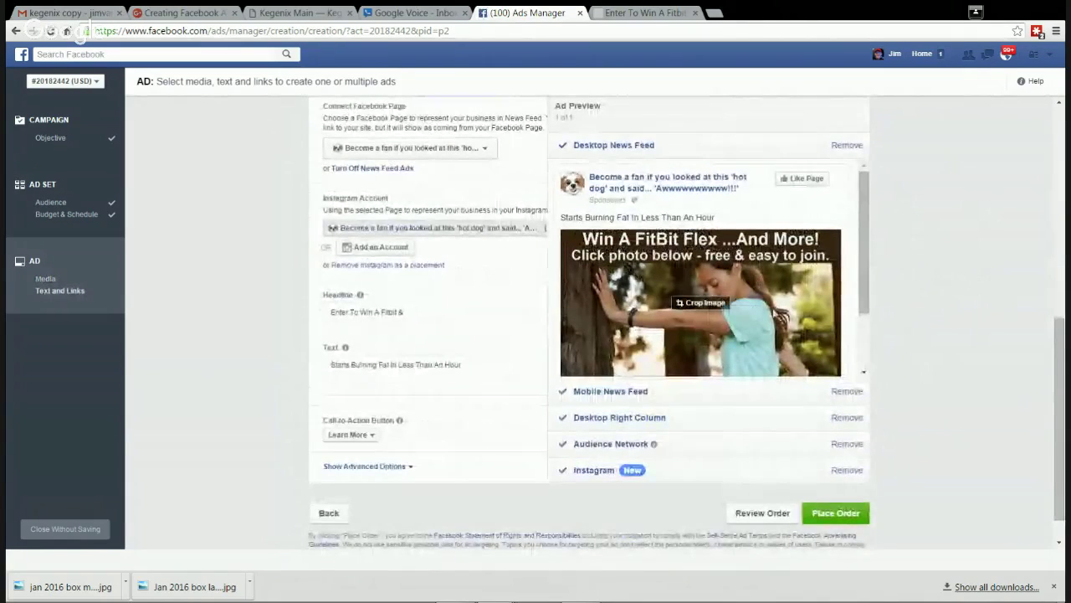
scroll(414, 205, "up", 2)
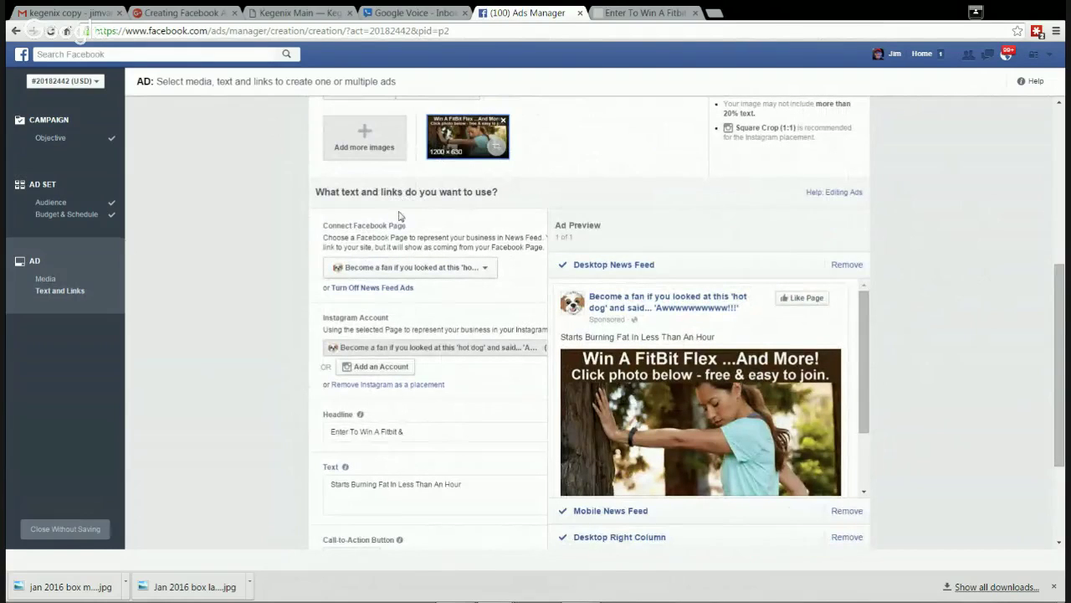
Select Kegenix as the Facebook Page that runs the ad
left_click(485, 267)
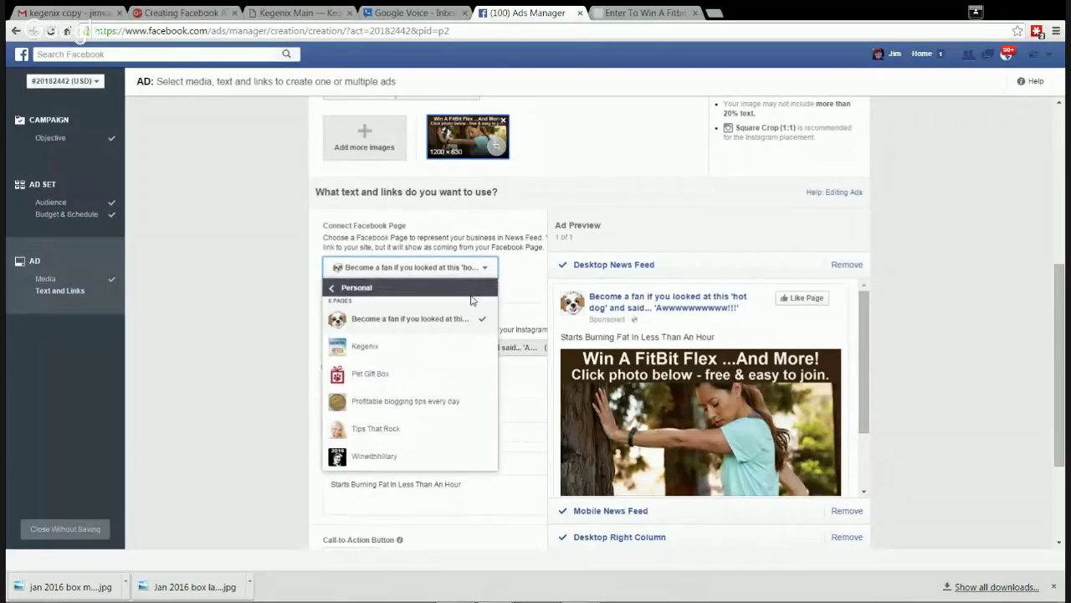
left_click(365, 352)
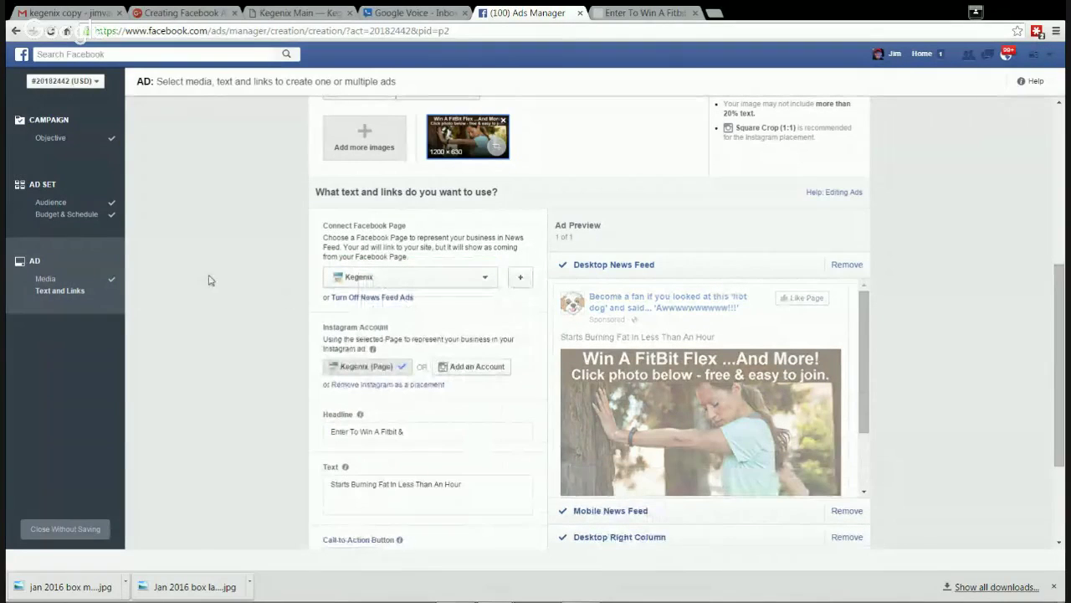
scroll(240, 239, "down", 3)
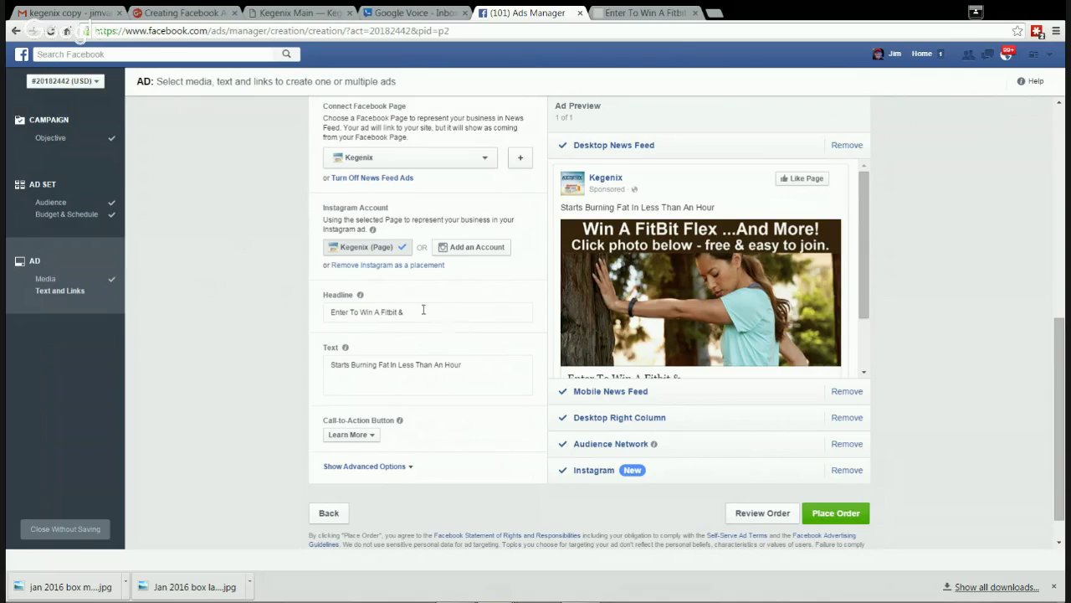
Drop Instagram as a placement and replace the headline with 'Make Your Mirror Say WOW'
left_click(404, 265)
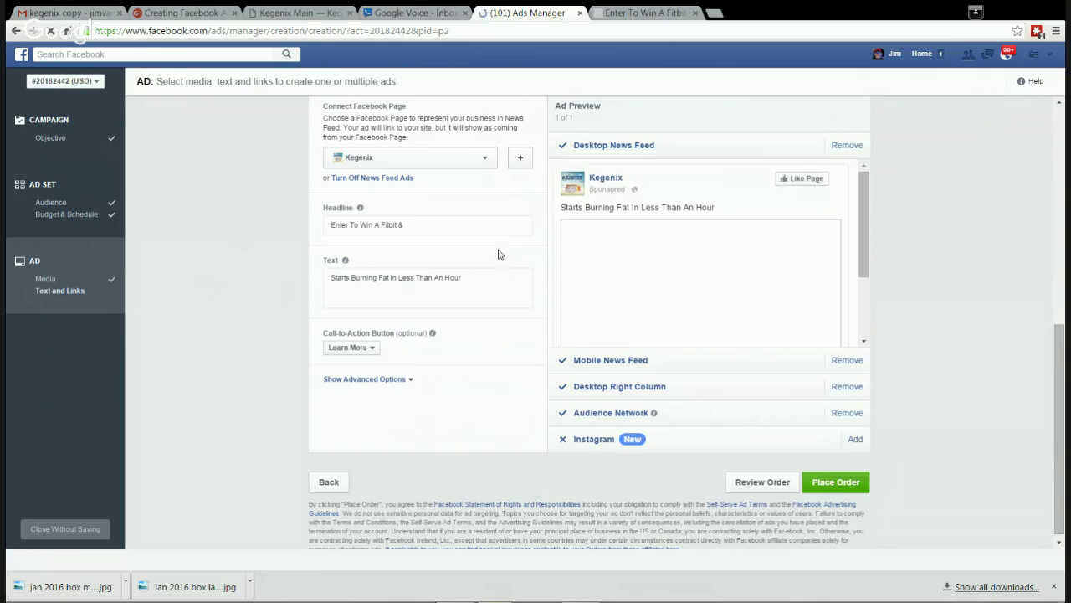
left_click_drag(421, 224, 332, 224)
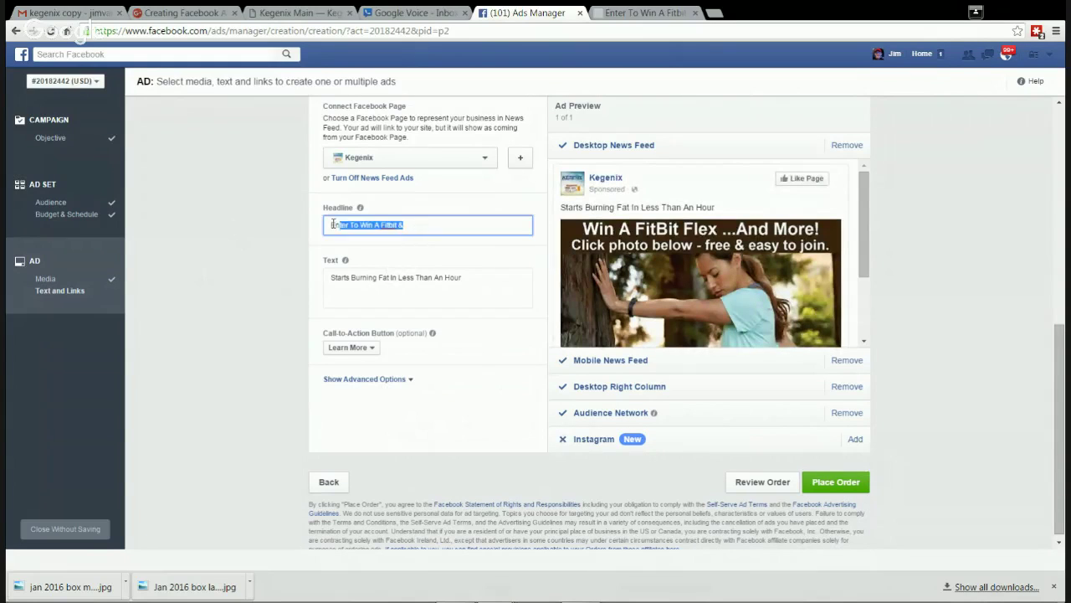
type("M")
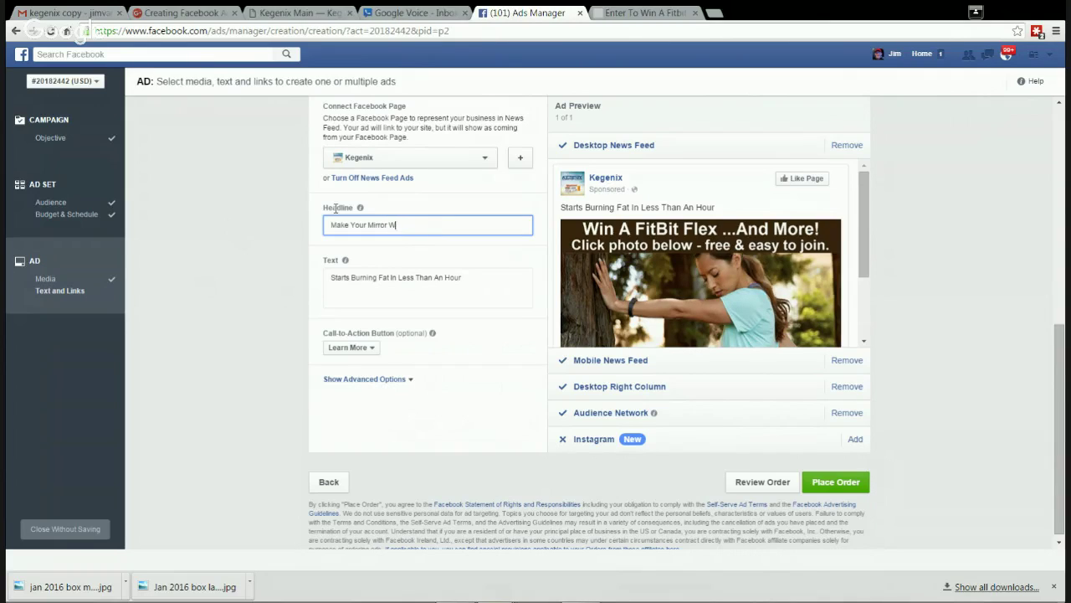
type("ake Your Mirror S")
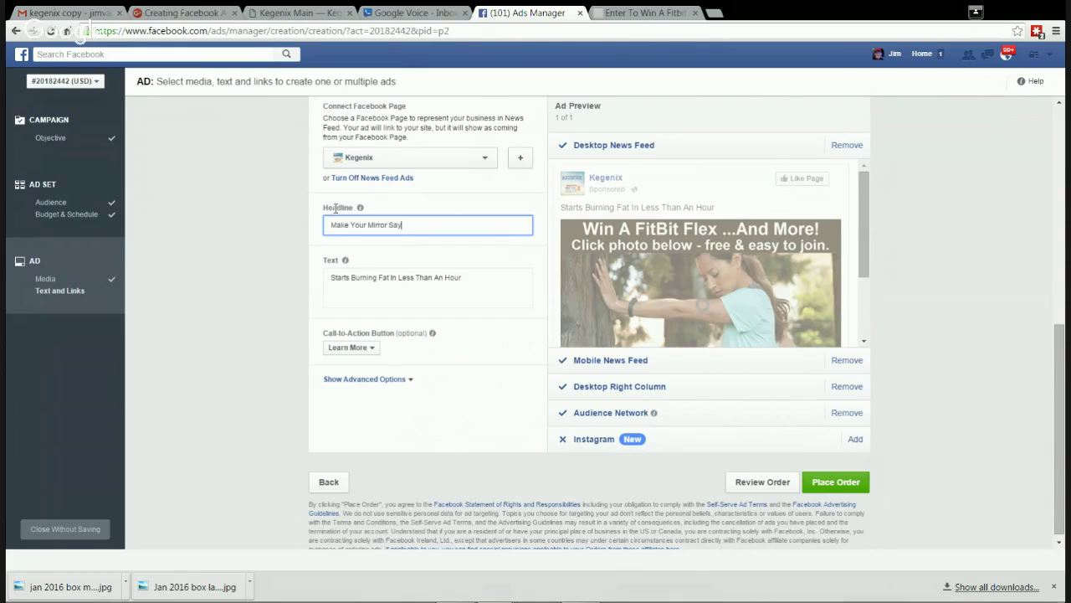
type("ay WOW")
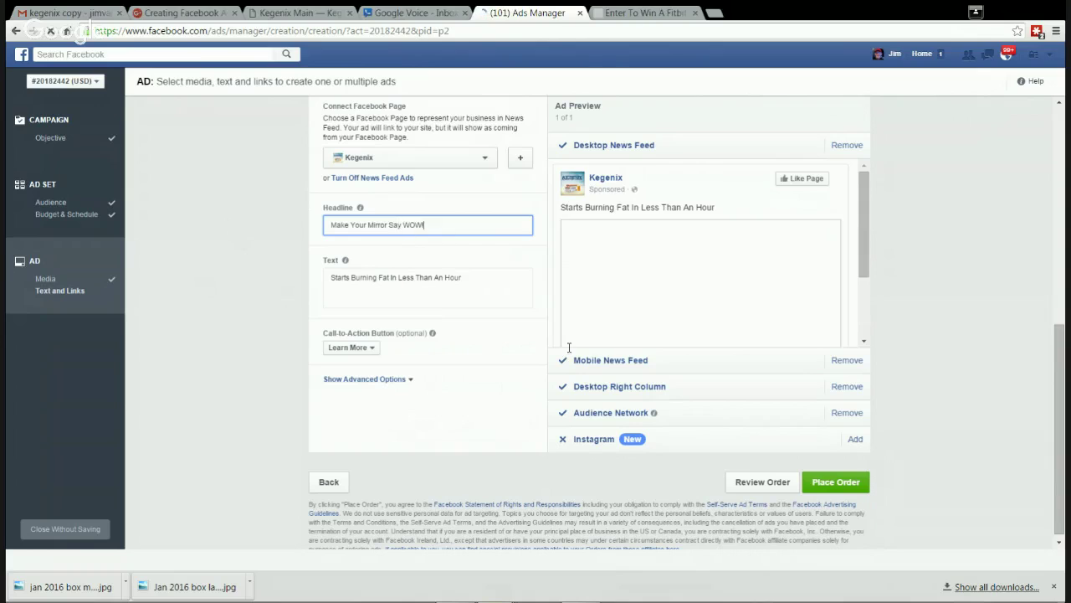
In Gmail, select the email's sales text starting at 'THIS YEAR JUMP-START YOUR WEIGHT LOSS SUCCESS'
left_click(331, 282)
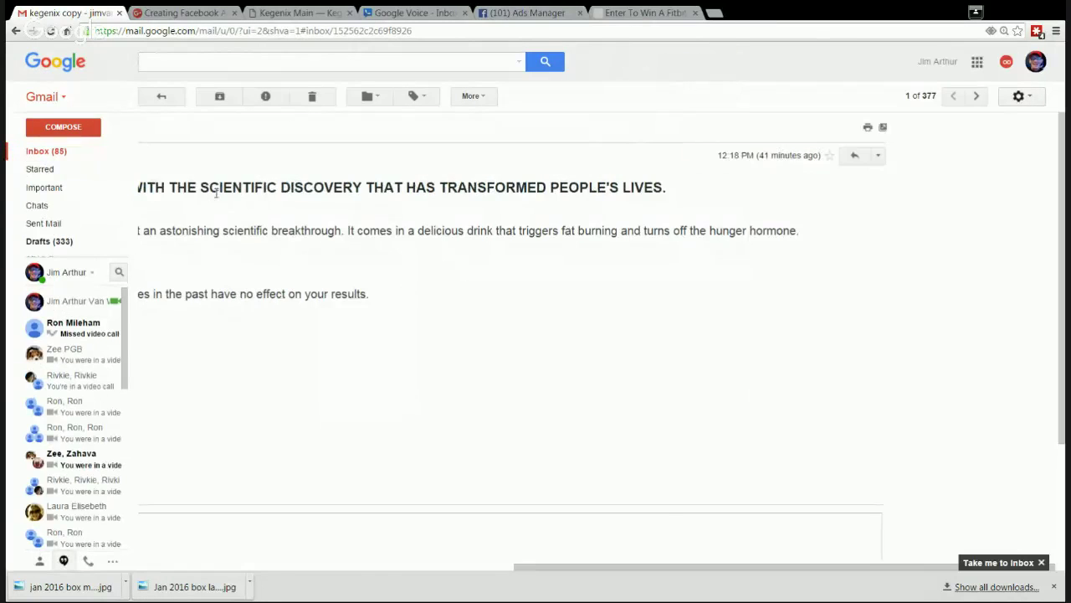
left_click_drag(584, 570, 283, 570)
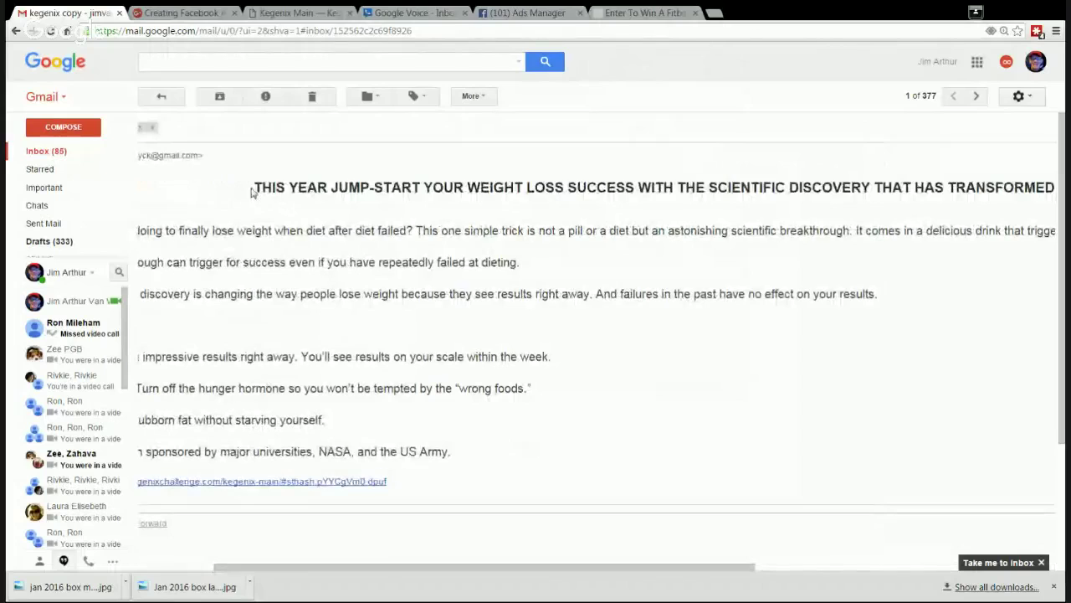
left_click_drag(255, 188, 457, 455)
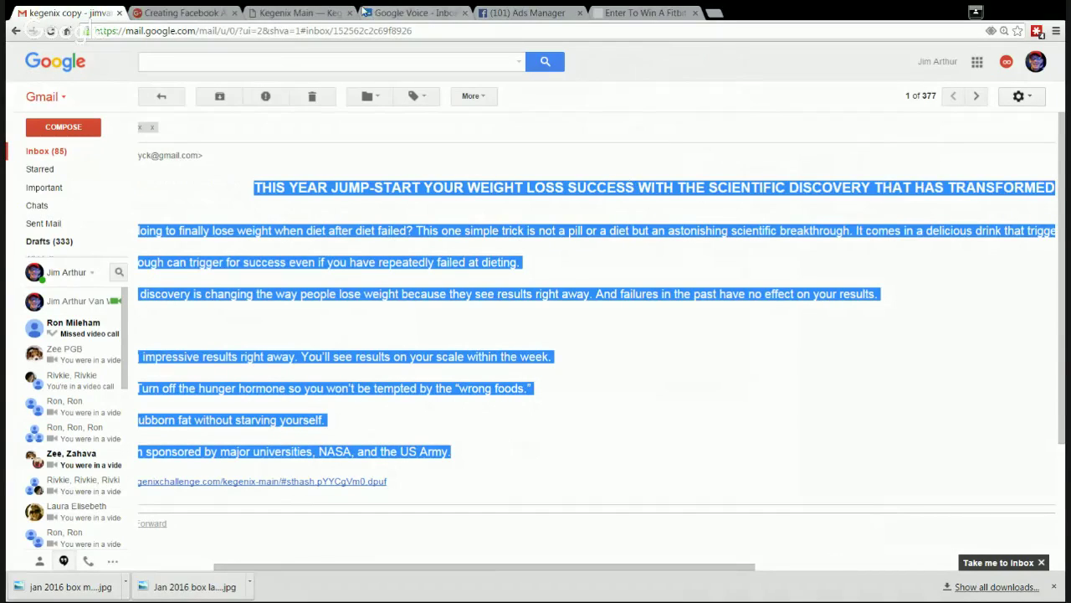
Replace the short ad text with the pasted weight-loss sales copy and check the preview
left_click(546, 13)
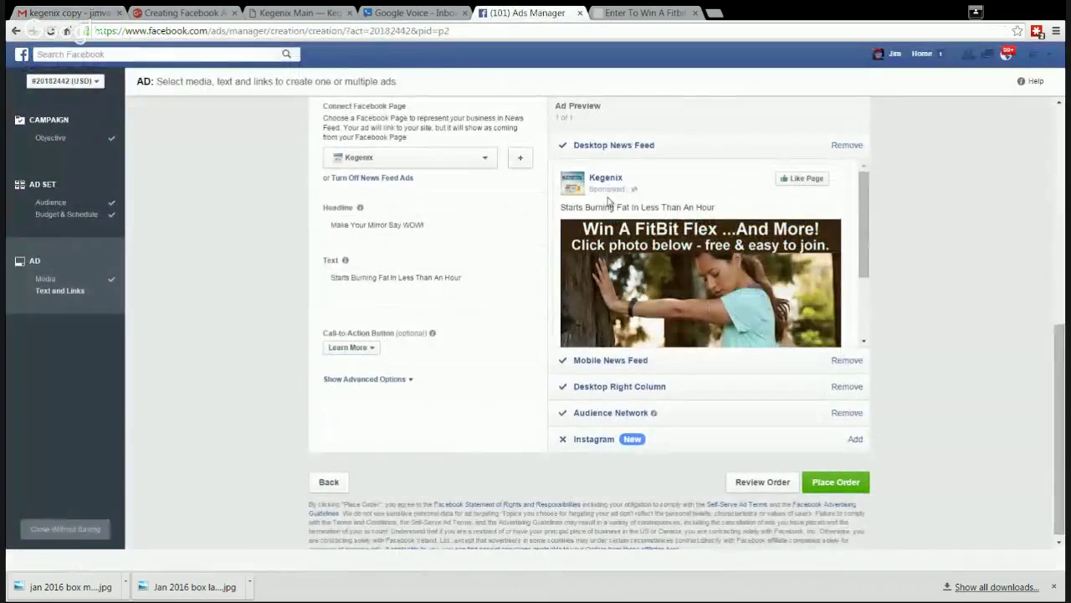
left_click_drag(473, 280, 369, 277)
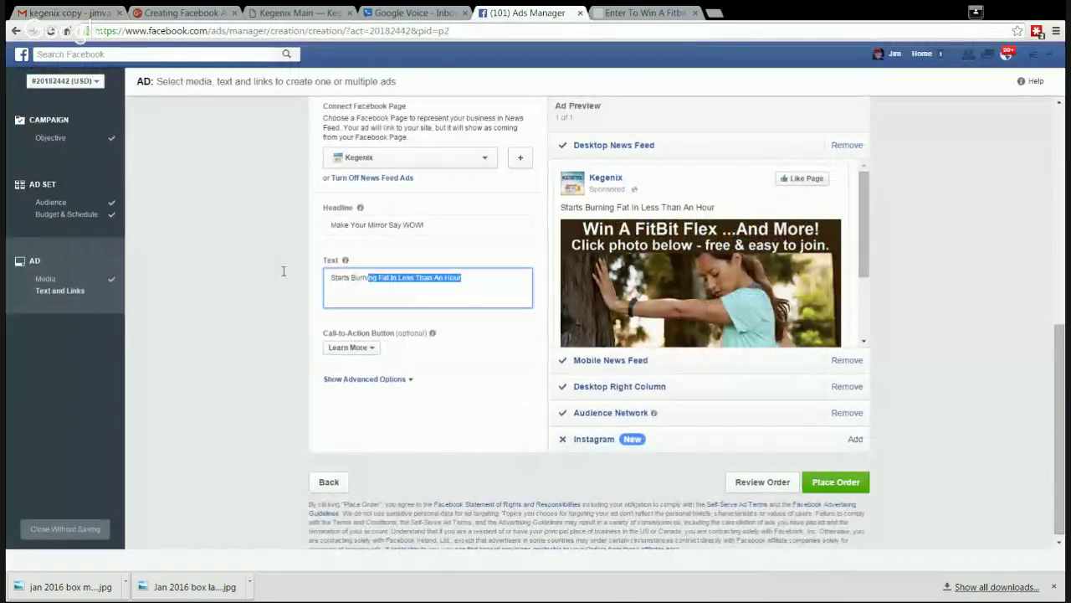
left_click_drag(283, 270, 256, 277)
key("ctrl+v")
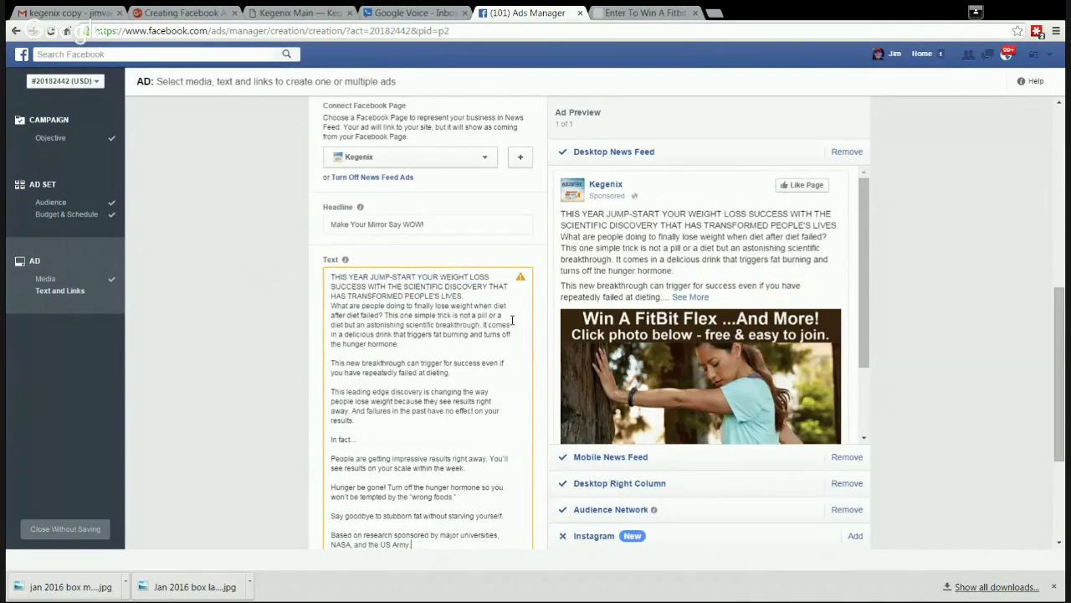
scroll(467, 322, "down", 1)
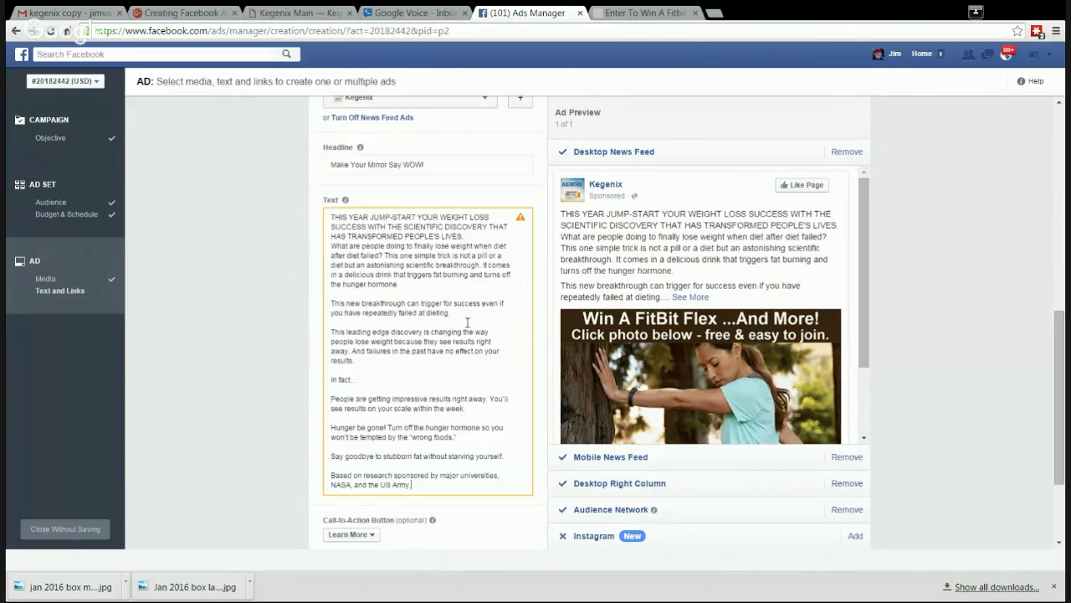
scroll(467, 322, "down", 2)
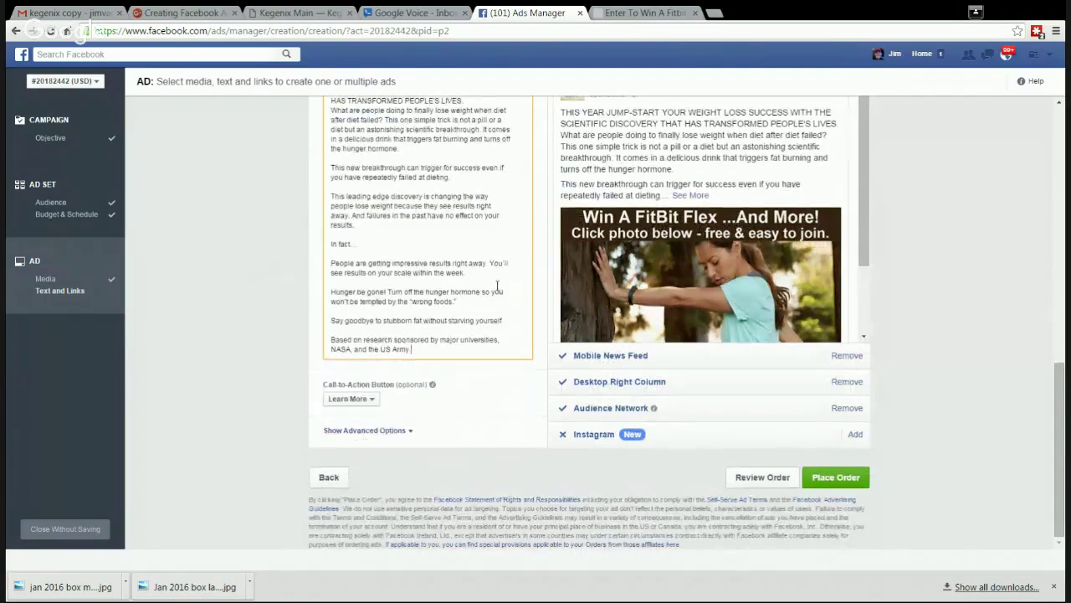
scroll(750, 309, "up", 2)
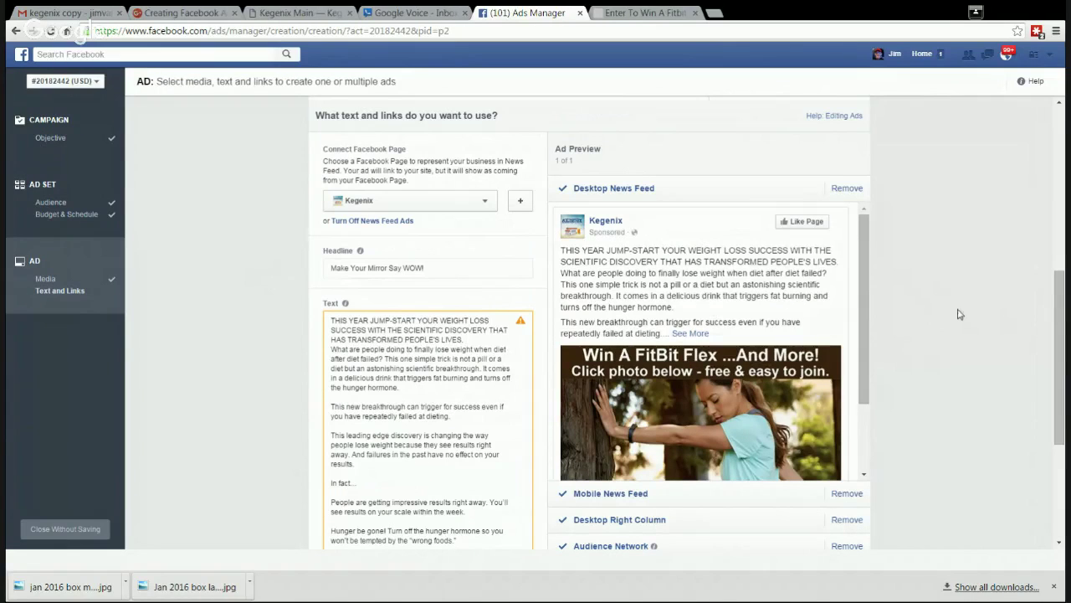
Preview the ad in the Mobile News Feed placement
left_click_drag(862, 284, 892, 382)
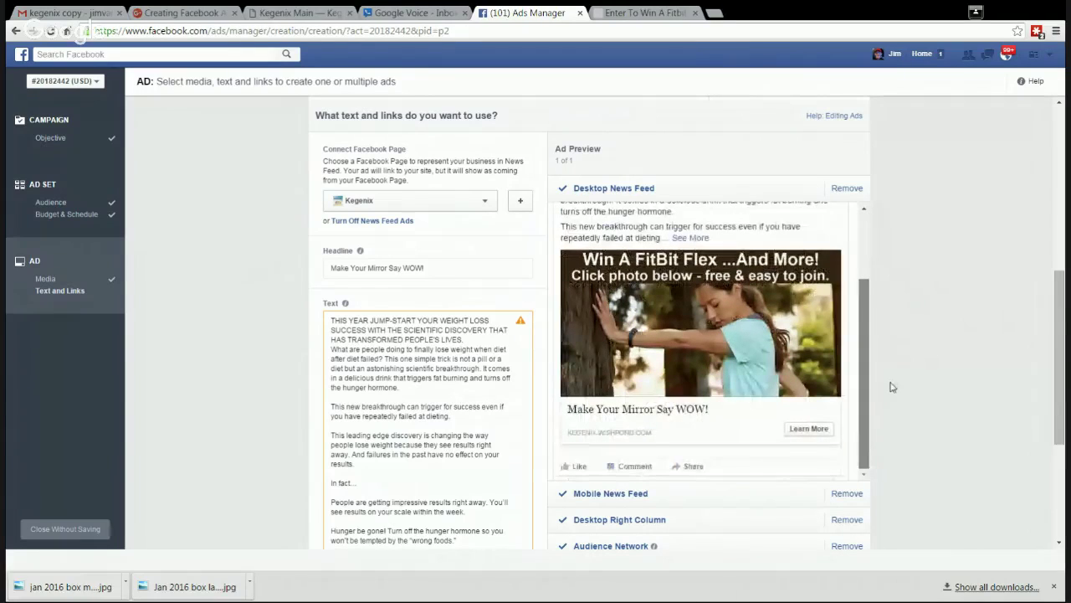
left_click(610, 494)
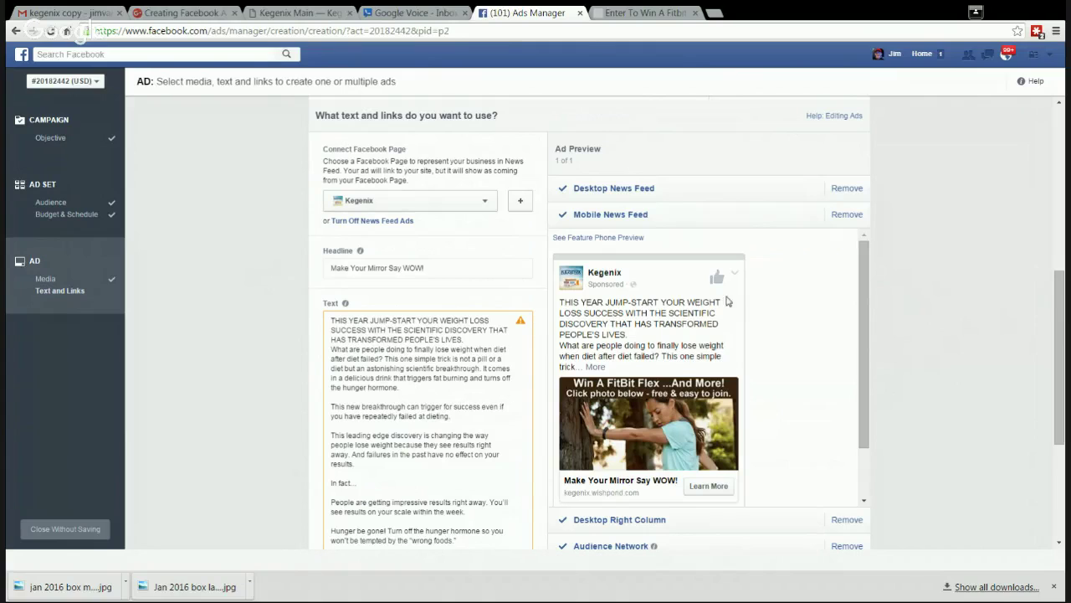
scroll(699, 329, "down", 2)
scroll(704, 329, "down", 2)
scroll(745, 341, "up", 4)
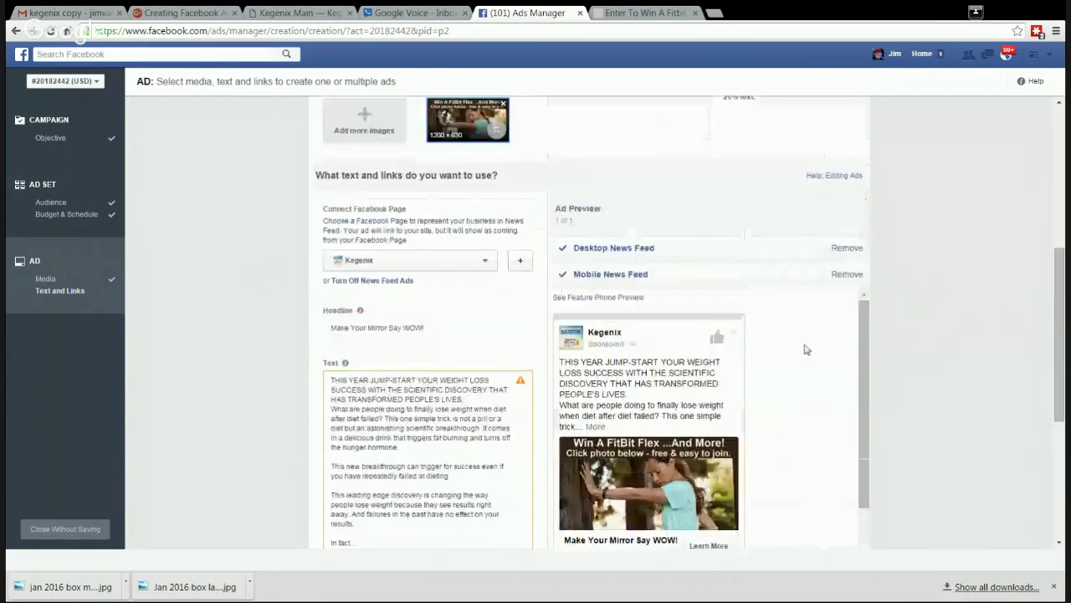
scroll(745, 328, "down", 2)
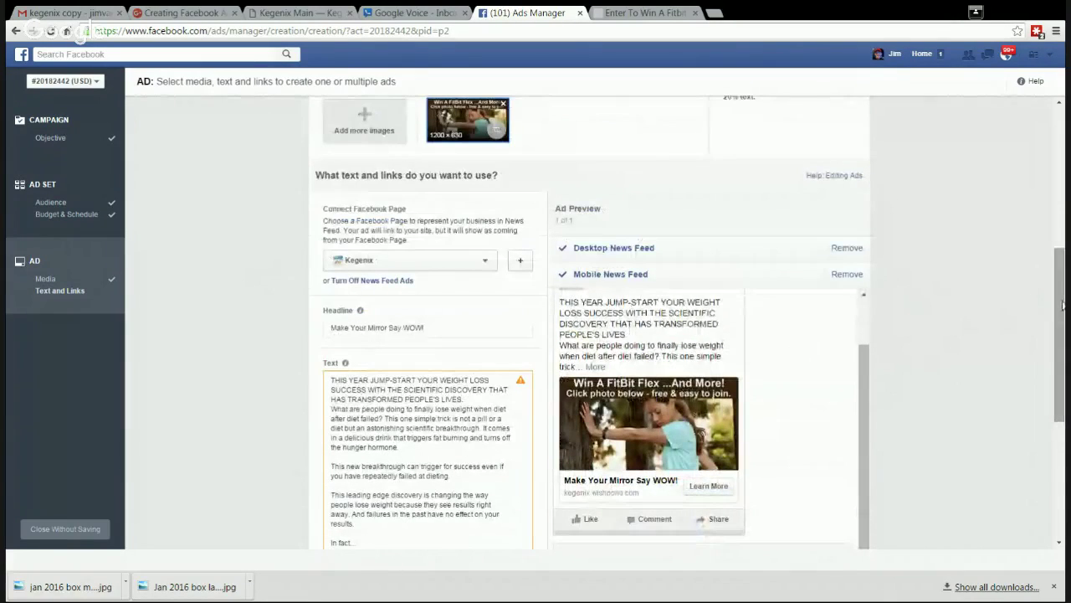
Check the Desktop Right Column and Audience Network placement previews
left_click_drag(1061, 314, 1044, 382)
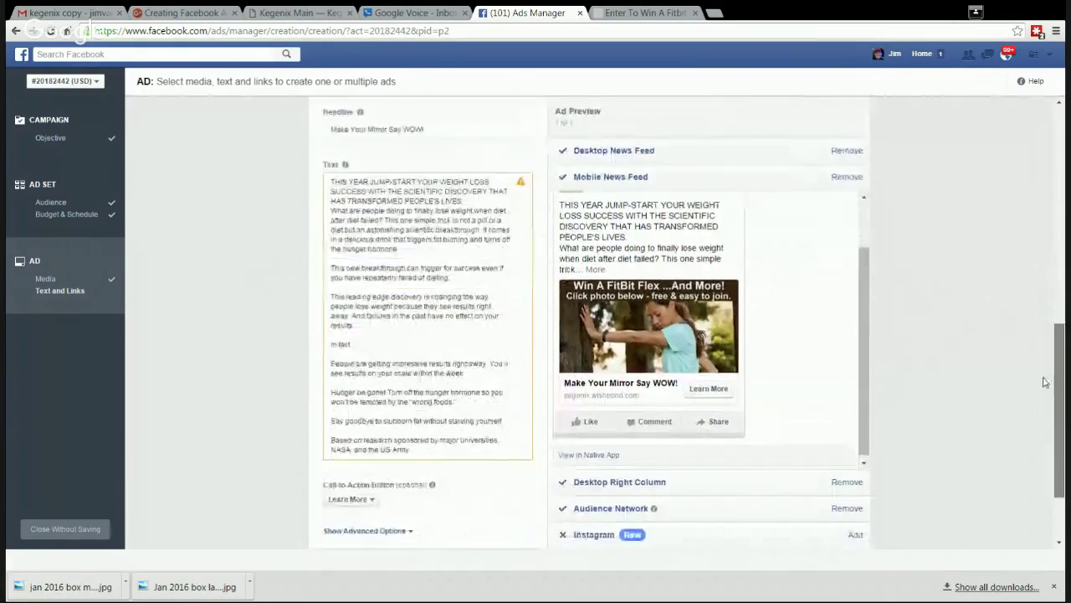
left_click(626, 483)
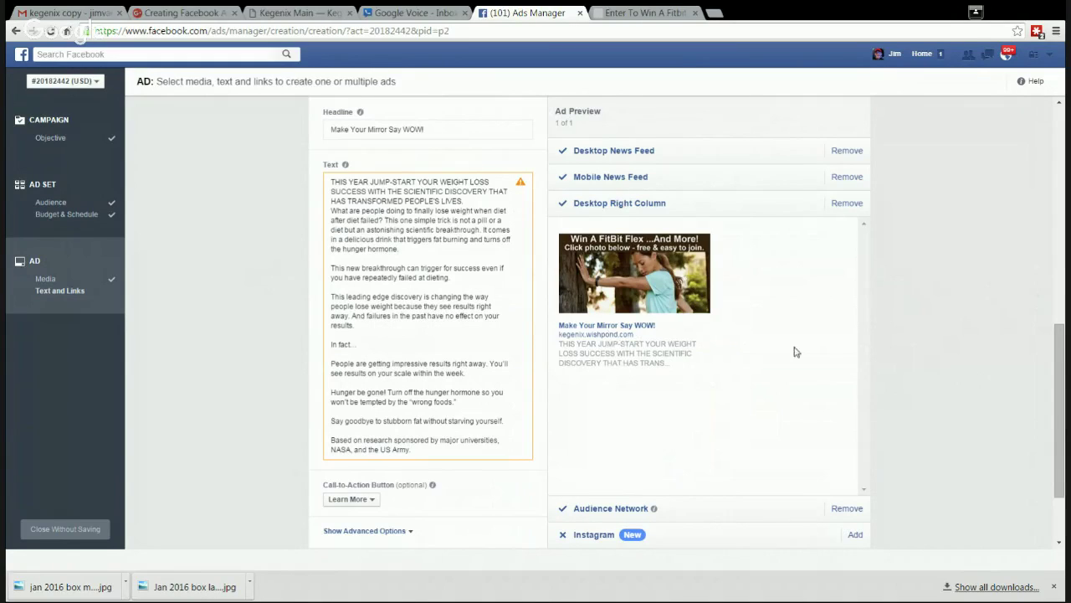
mouse_move(642, 265)
left_click(591, 510)
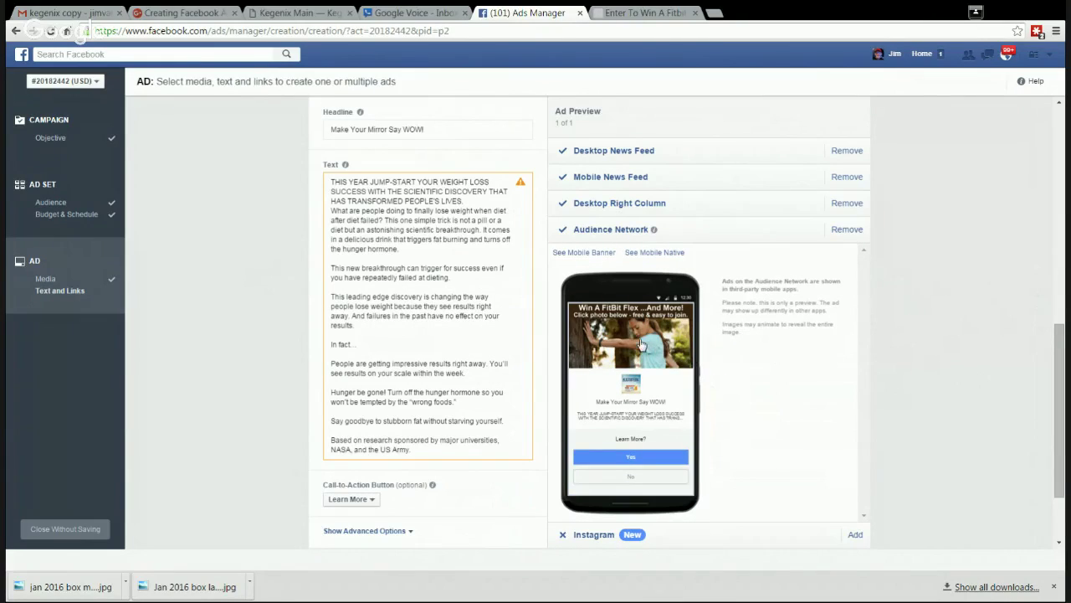
scroll(640, 345, "down", 1)
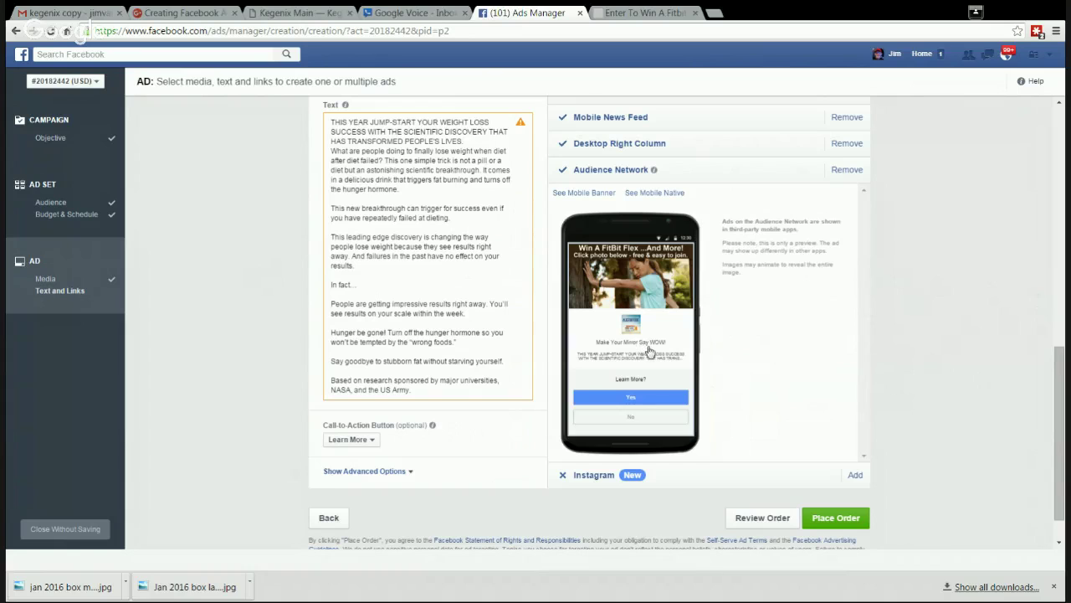
scroll(661, 332, "down", 1)
scroll(674, 332, "up", 3)
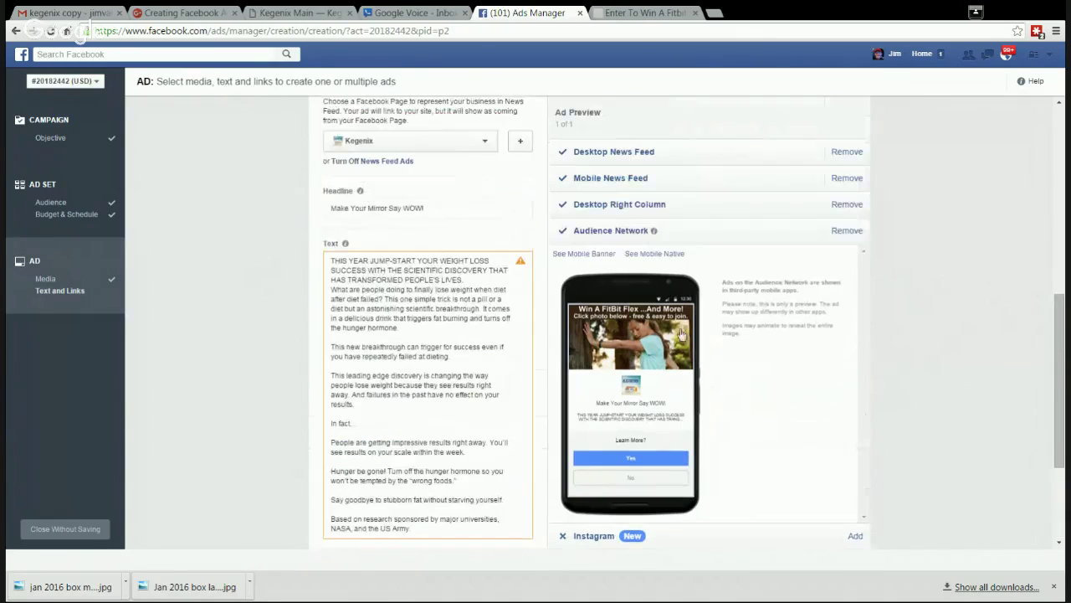
scroll(683, 335, "down", 2)
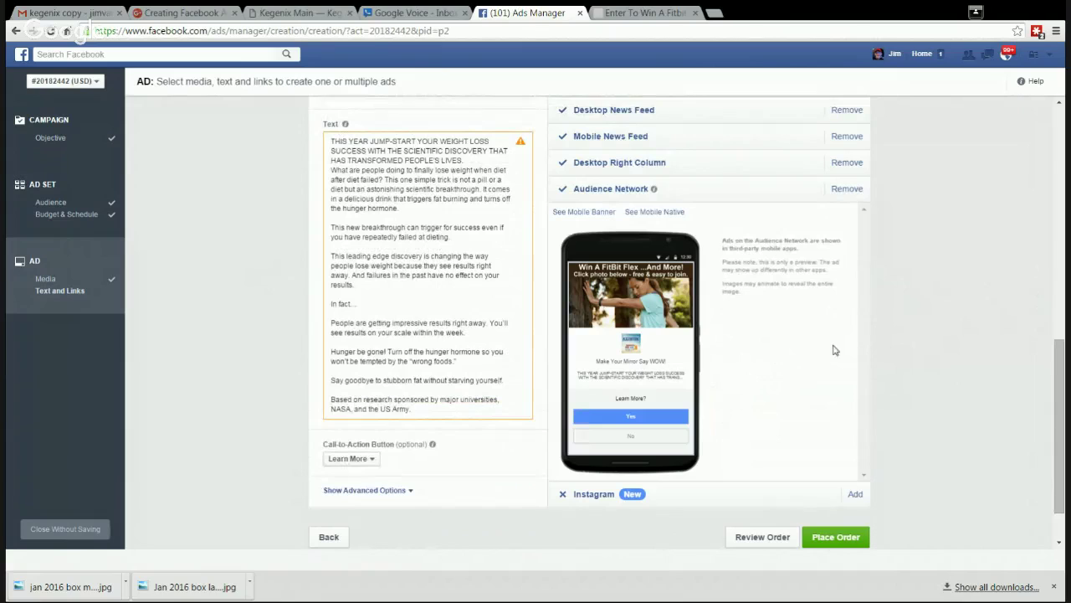
Review the order summary, place the ad order, and continue past the confirmation
left_click(778, 537)
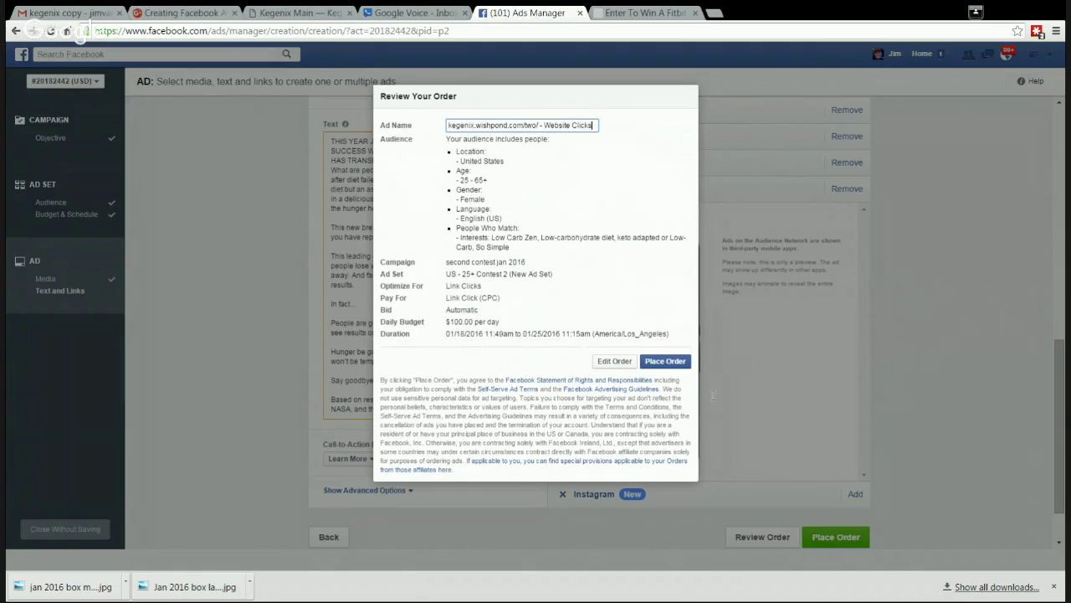
left_click(675, 363)
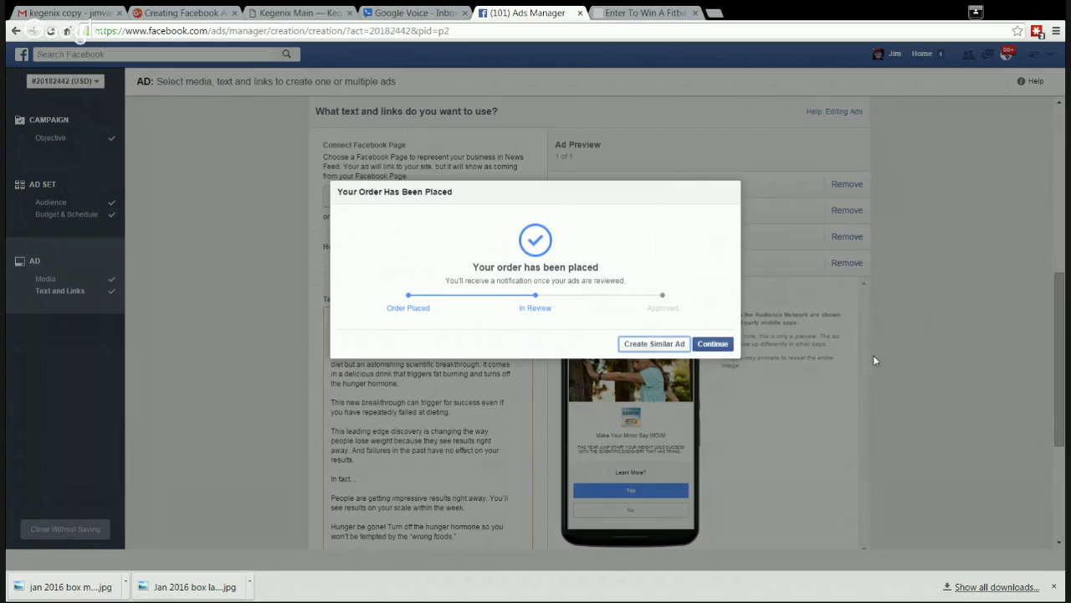
left_click(719, 347)
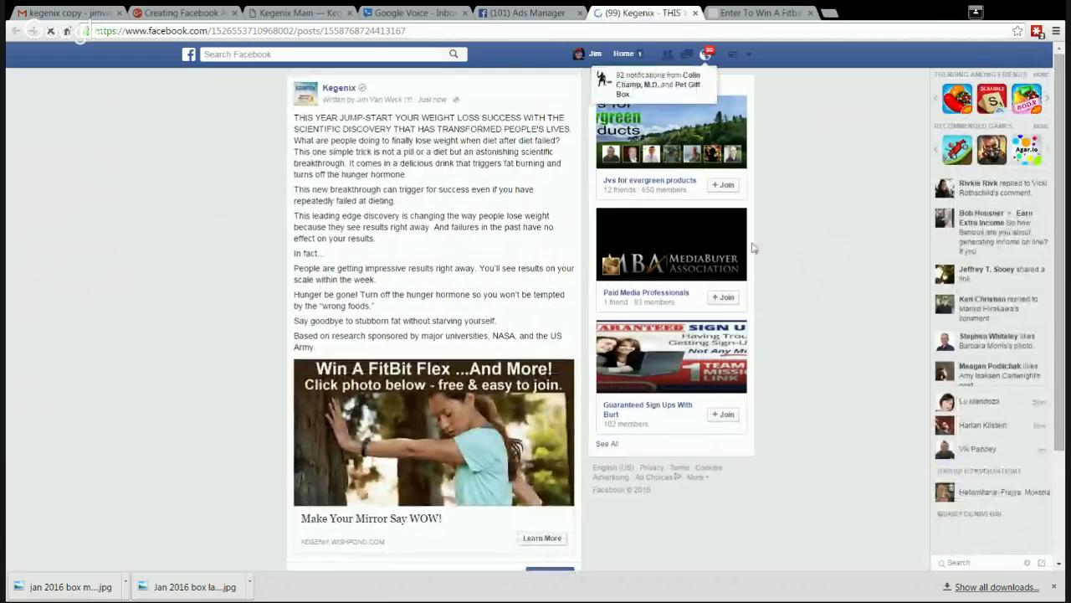
Scroll through the published Kegenix post to check its sales text, FitBit image and headline
scroll(523, 282, "down", 2)
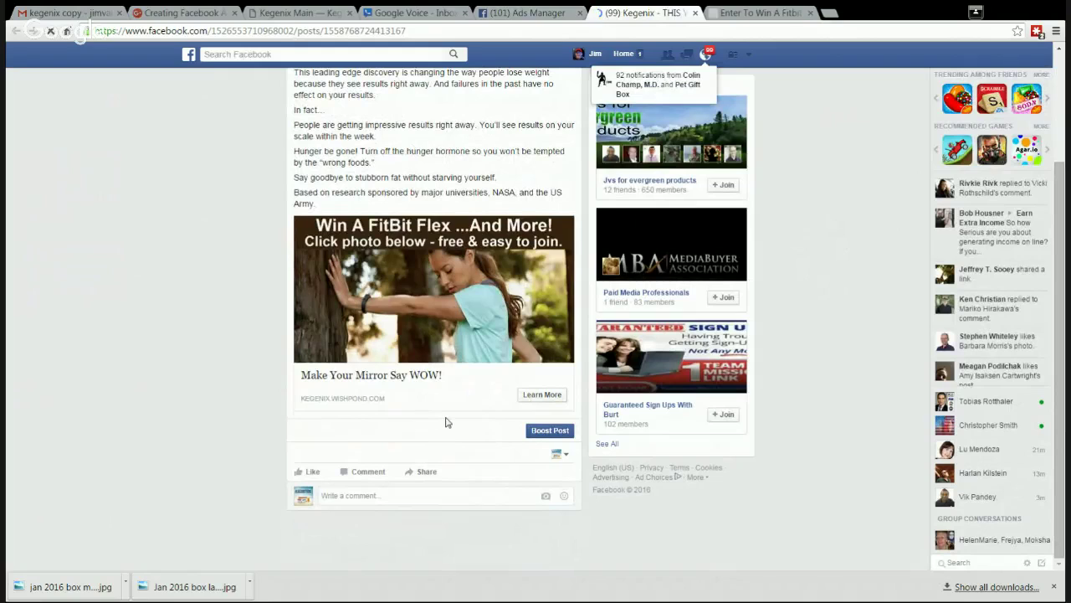
scroll(446, 423, "up", 2)
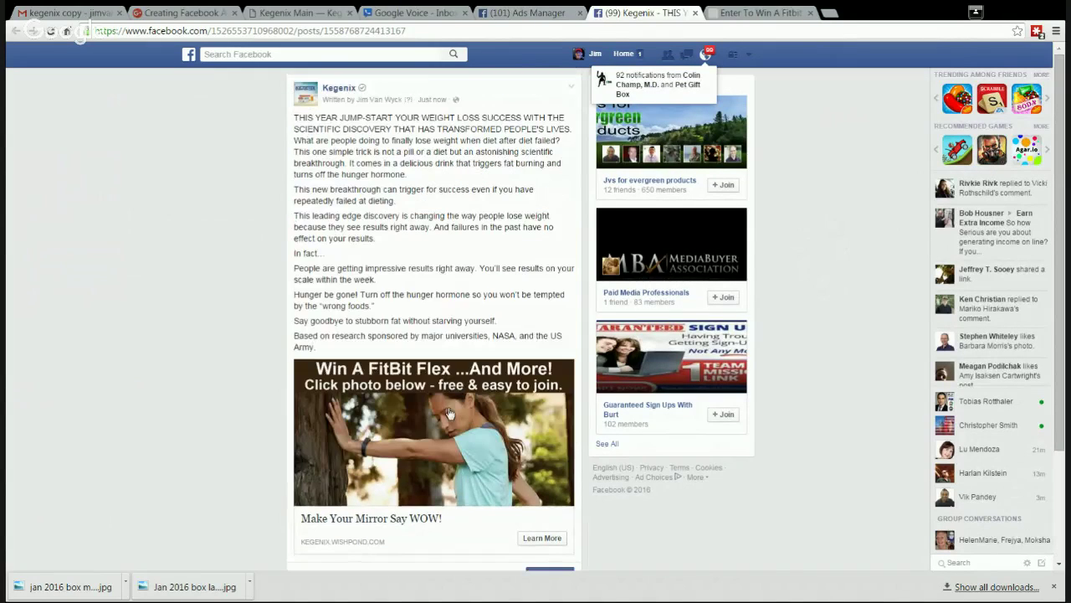